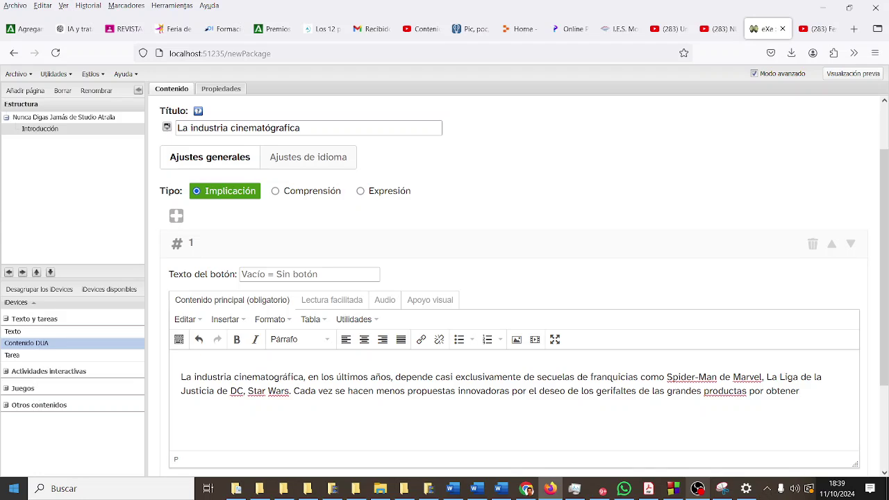
Step: Correct the end of the main content paragraph so that it reads "las grandes productoras dinero rápido."
key(BackSpace)
key(BackSpace)
key(BackSpace)
key(BackSpace)
key(BackSpace)
key(BackSpace)
key(BackSpace)
key(BackSpace)
key(BackSpace)
key(BackSpace)
key(BackSpace)
key(BackSpace)
key(BackSpace)
key(BackSpace)
text(nero rápido.)
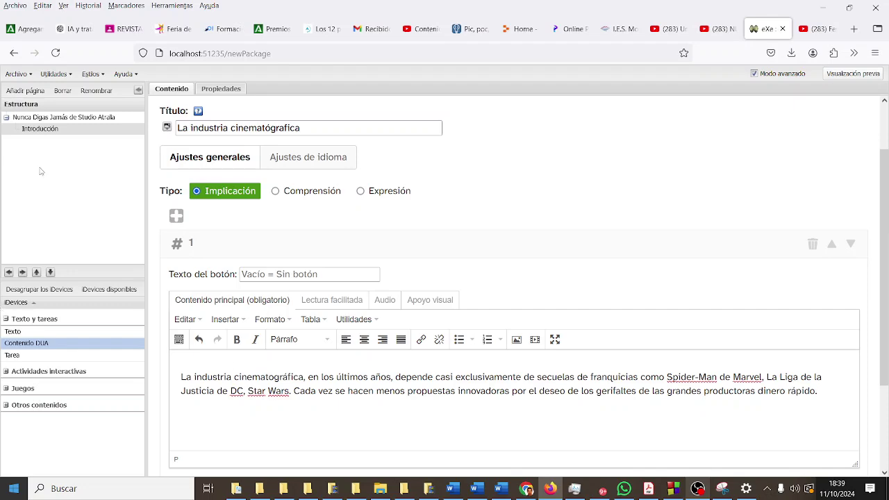
Step: Save the content block about the film industry on the Introducción page
right_click(61, 120)
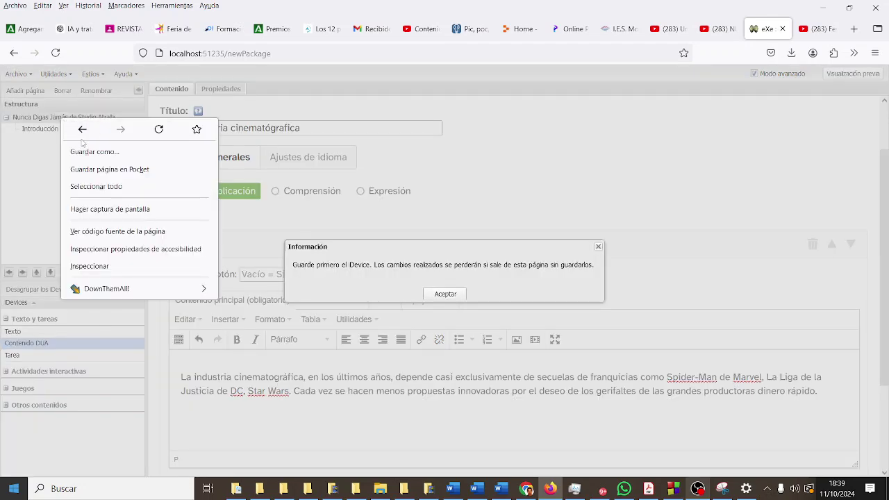
click(425, 294)
scroll(176, 233, down, 3)
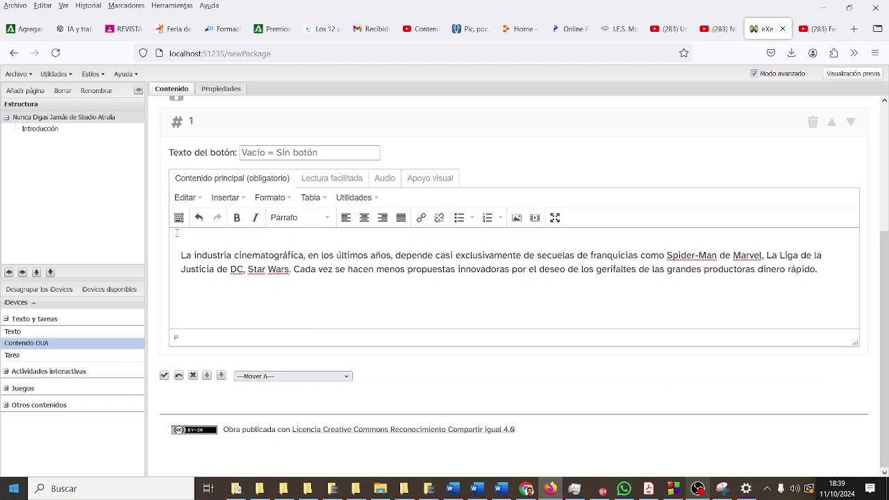
click(163, 376)
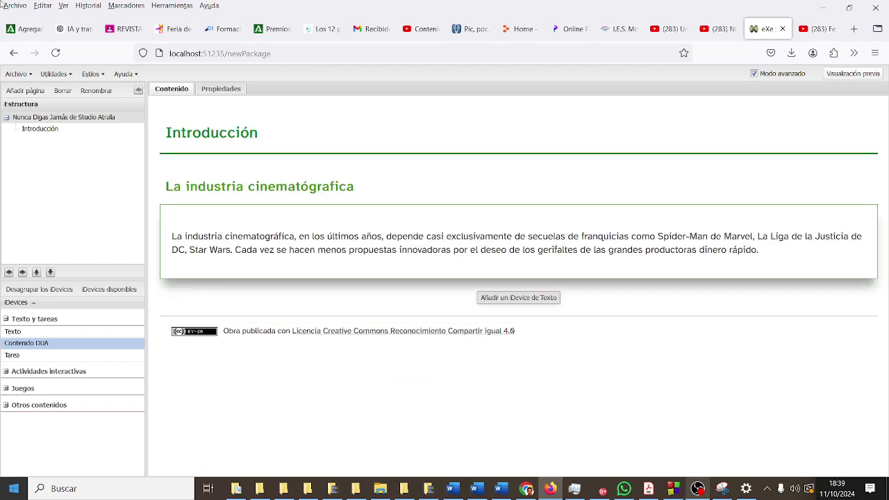
Step: Add a page under the root page Nunca Digas Jamás de Studio Atralla and rename it "El corto: Nunca Digas Jamás"
right_click(60, 119)
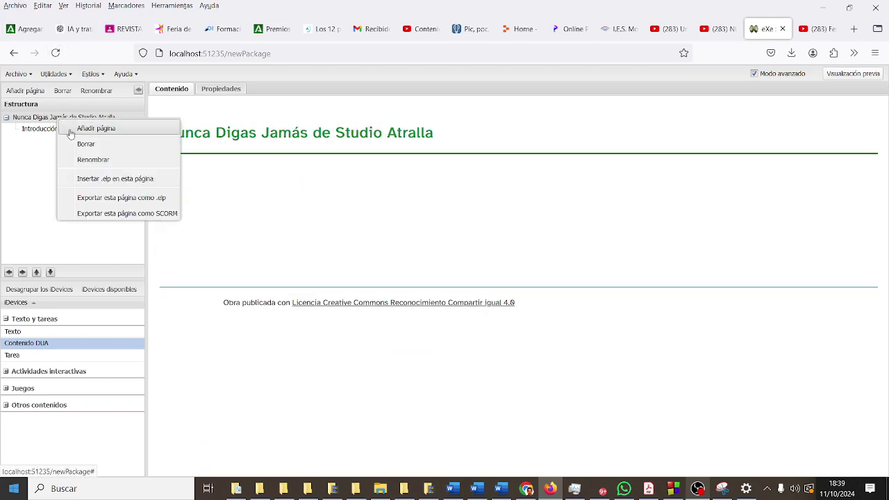
click(70, 130)
right_click(52, 142)
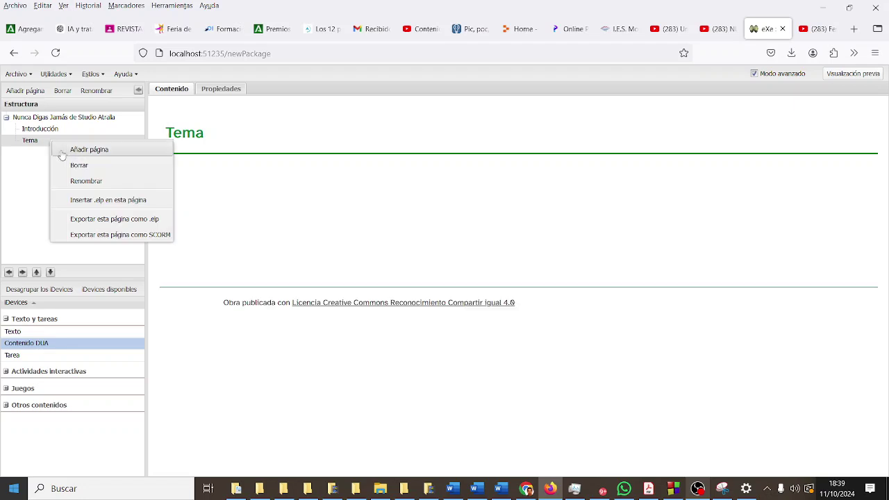
click(80, 180)
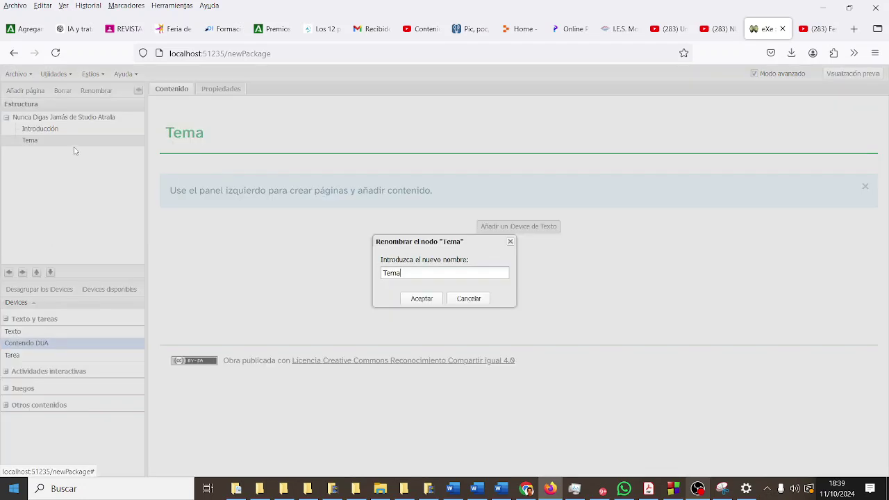
double_click(393, 273)
text(Nunca Digas Jamás)
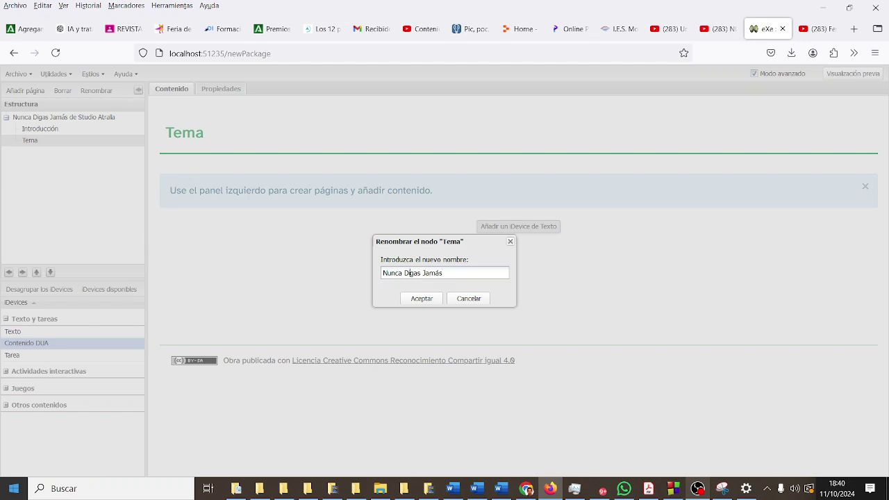
click(382, 273)
text(El corot)
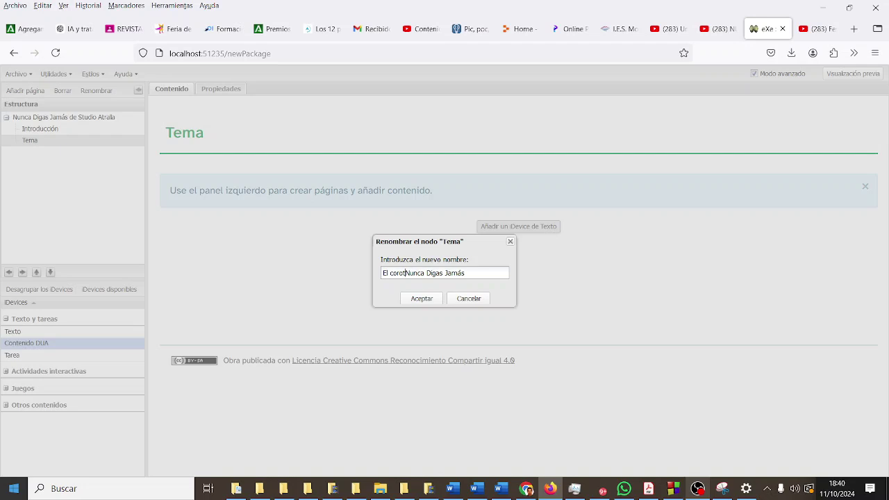
key(BackSpace)
key(BackSpace)
text(to:)
click(411, 299)
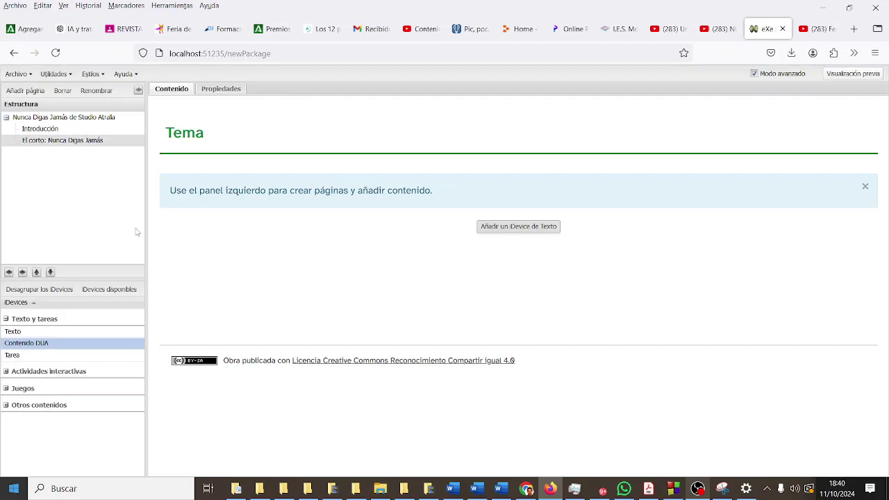
Step: Add a Contenido DUA iDevice to the short film's page and set its type to Comprensión
right_click(44, 345)
key(Escape)
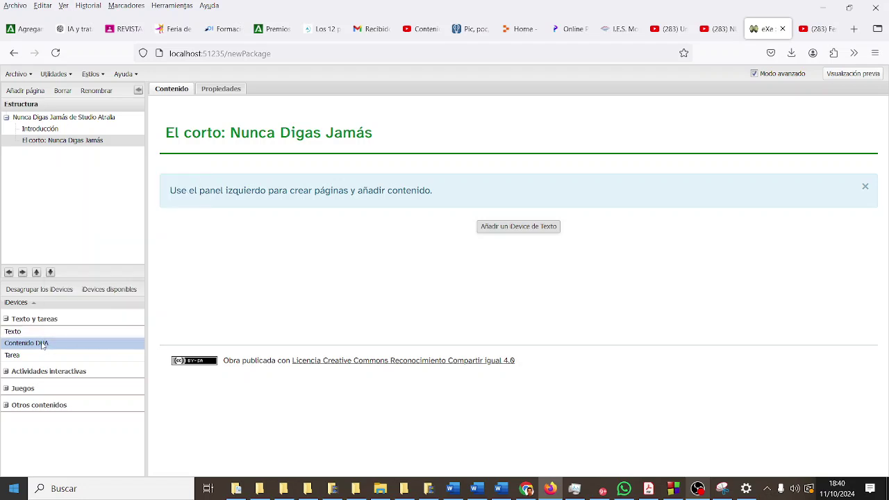
click(44, 343)
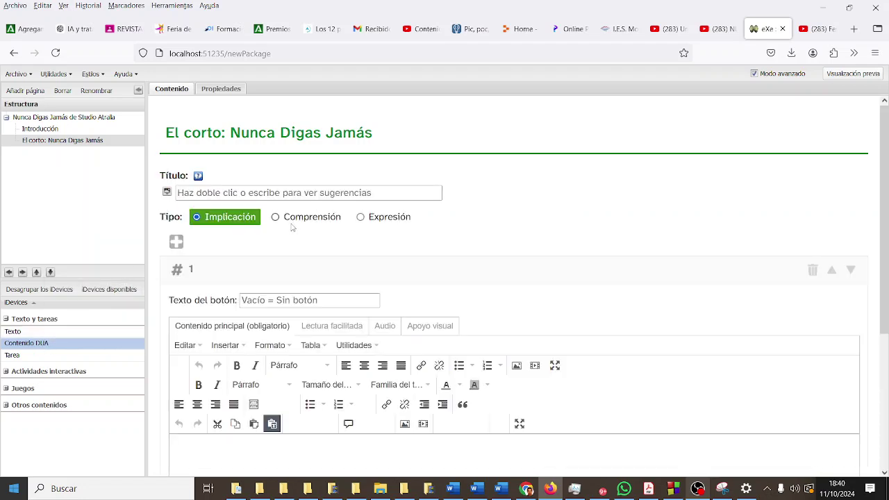
click(282, 194)
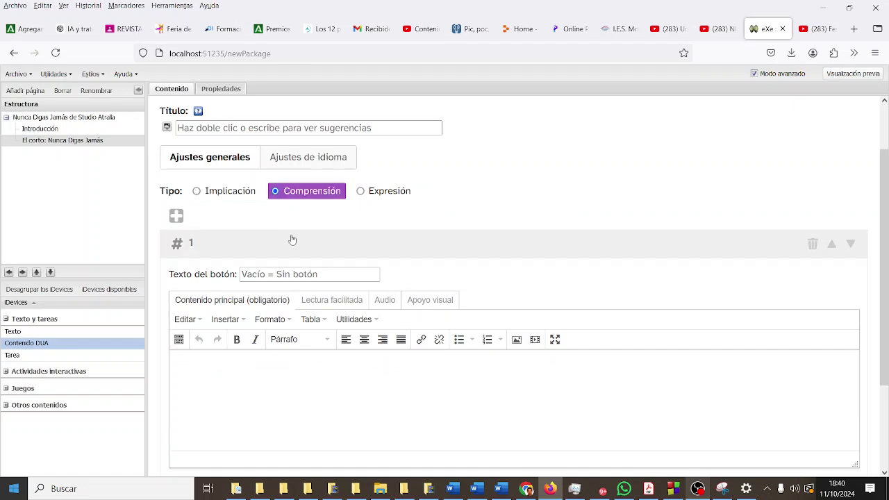
Step: Copy the URL of the NUNCA DIGAS JAMÁS video from YouTube and paste it into the block's main content in eXeLearning
click(261, 371)
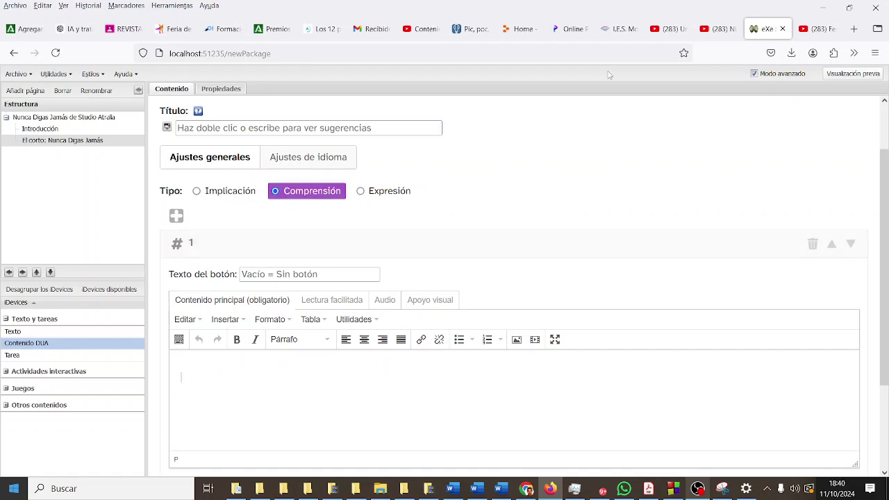
click(711, 30)
right_click(476, 185)
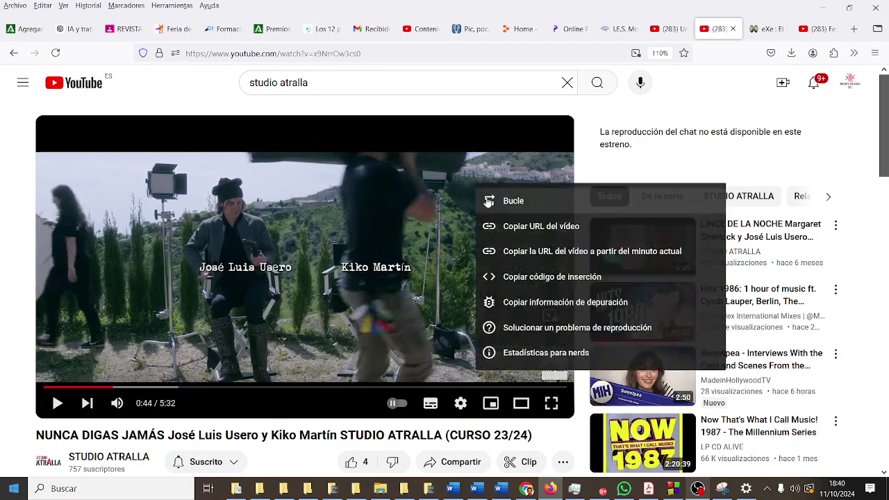
click(504, 224)
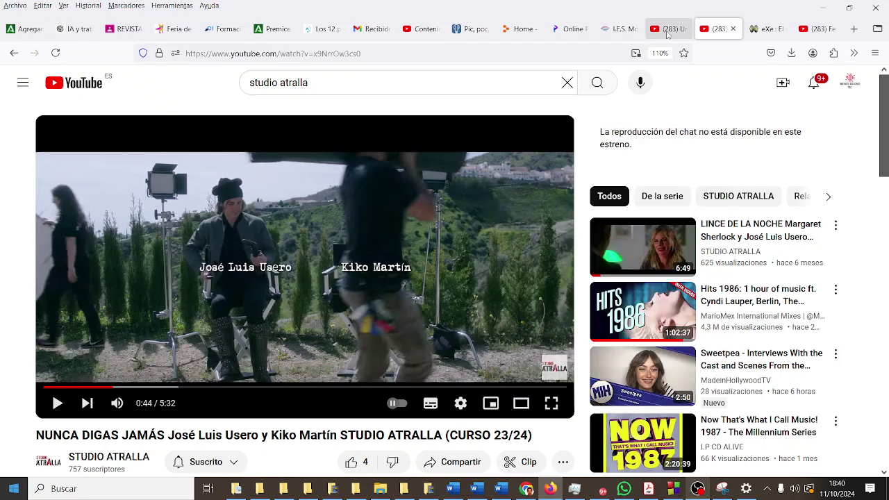
click(764, 28)
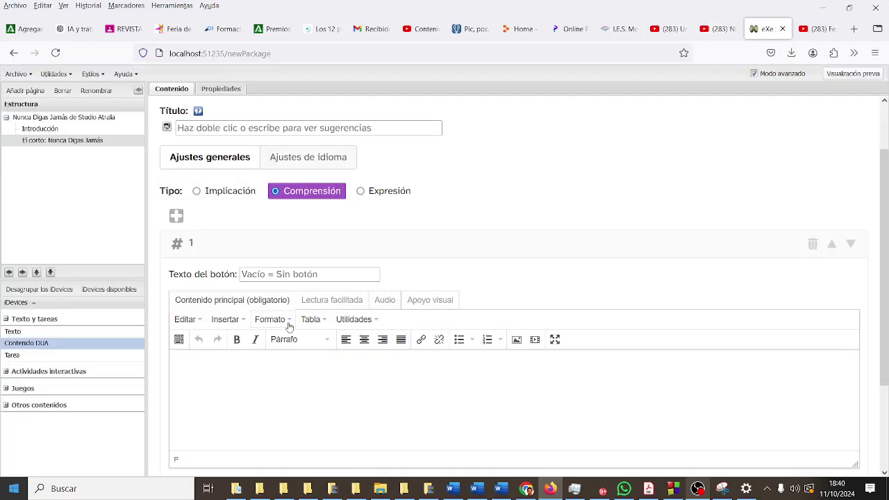
text(https://youtu.be/x9NrrOw3cs0)
drag(312, 376, 139, 380)
key(ctrl+c)
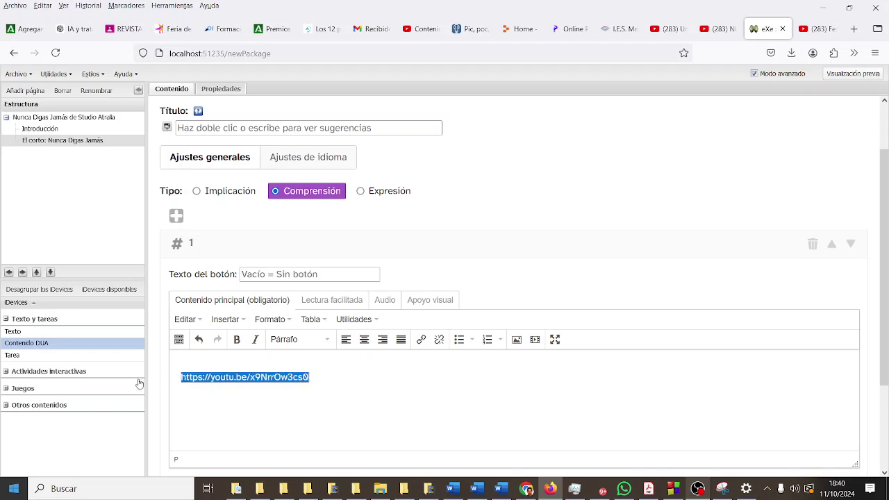
click(422, 339)
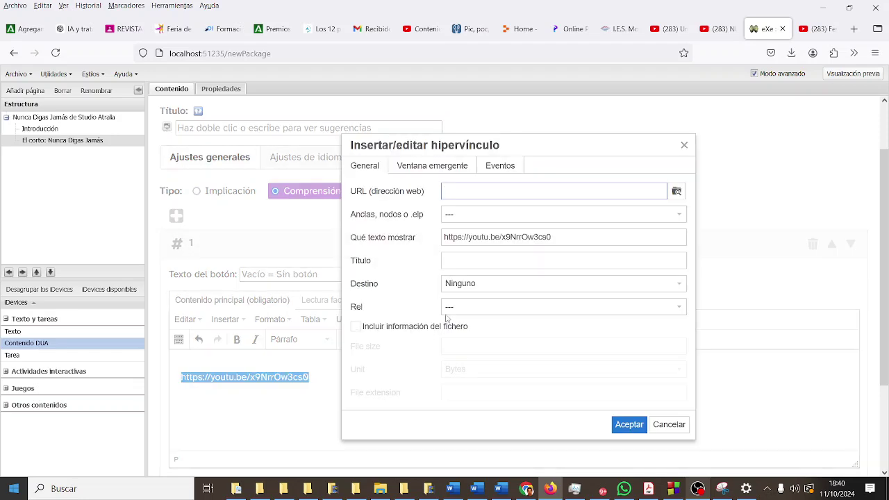
key(ctrl+v)
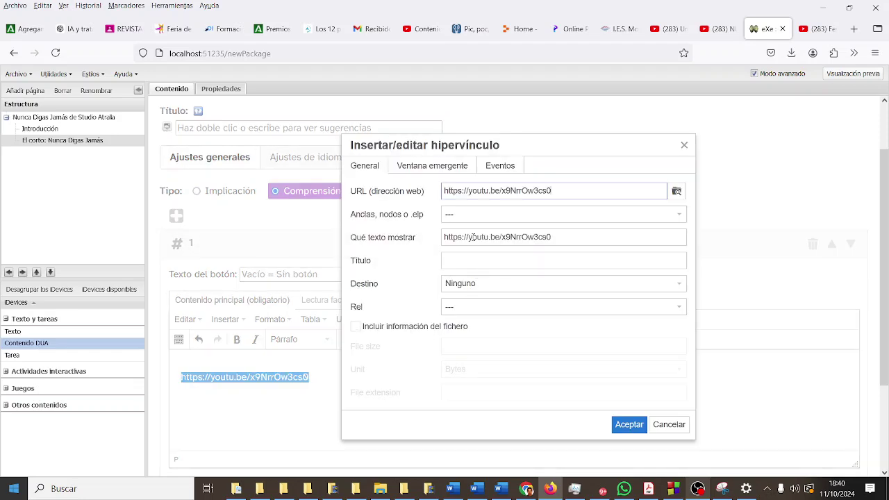
click(629, 424)
scroll(434, 334, down, 3)
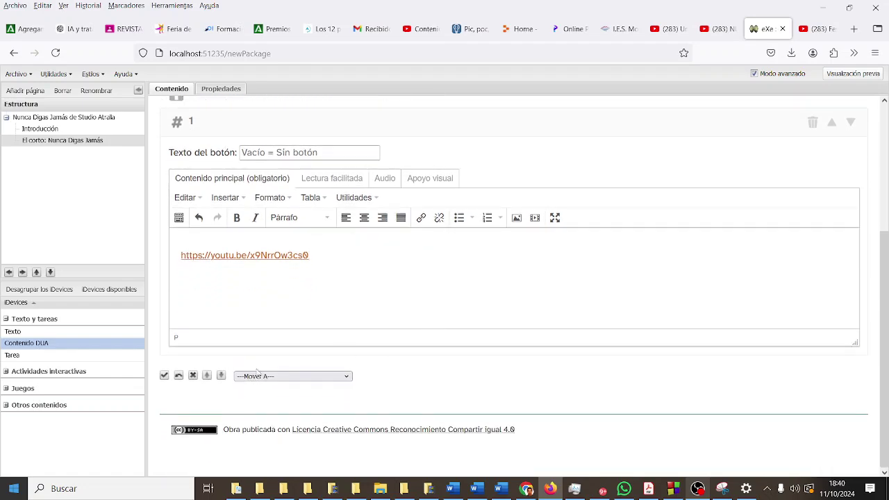
click(164, 375)
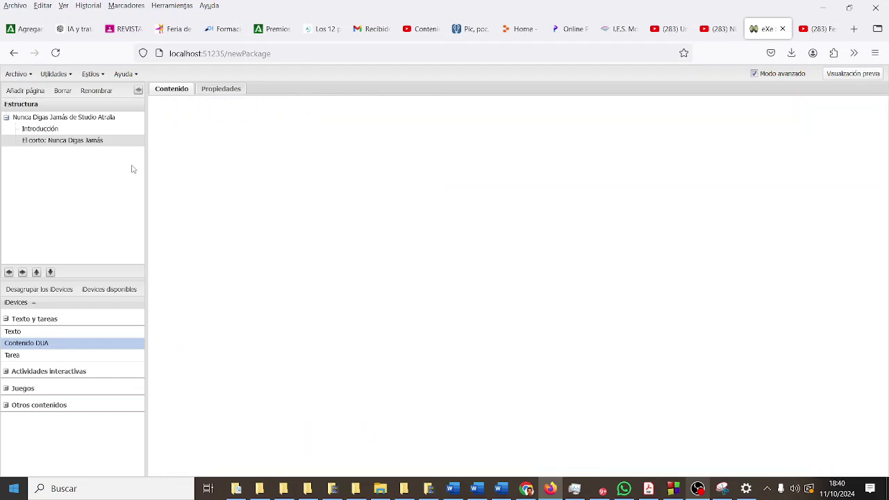
Step: Add another page under the root page and rename it "Preguntas"
right_click(73, 118)
click(83, 128)
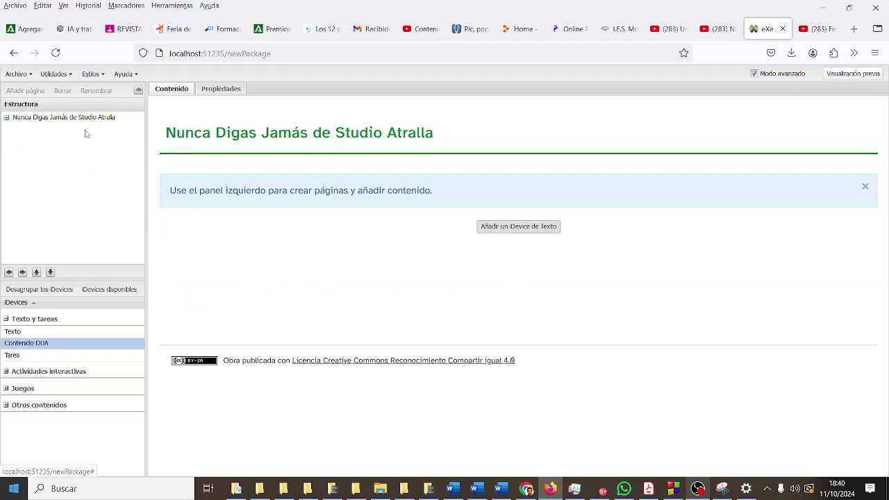
right_click(61, 153)
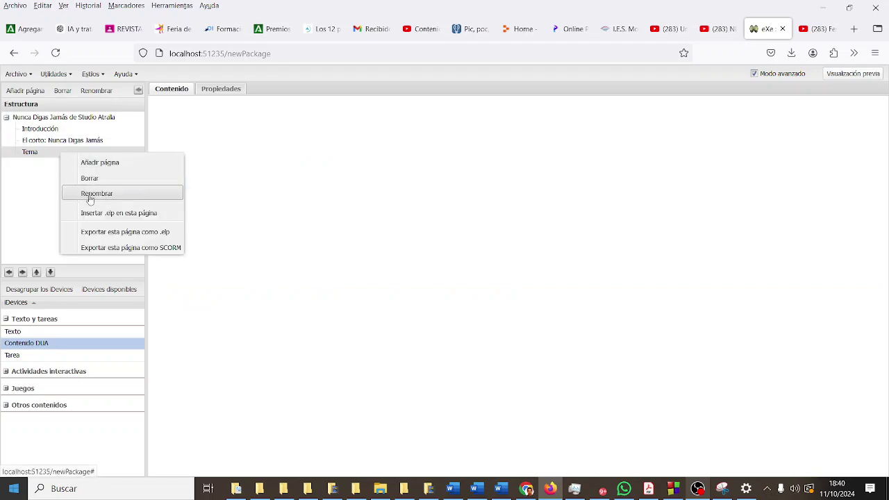
click(90, 194)
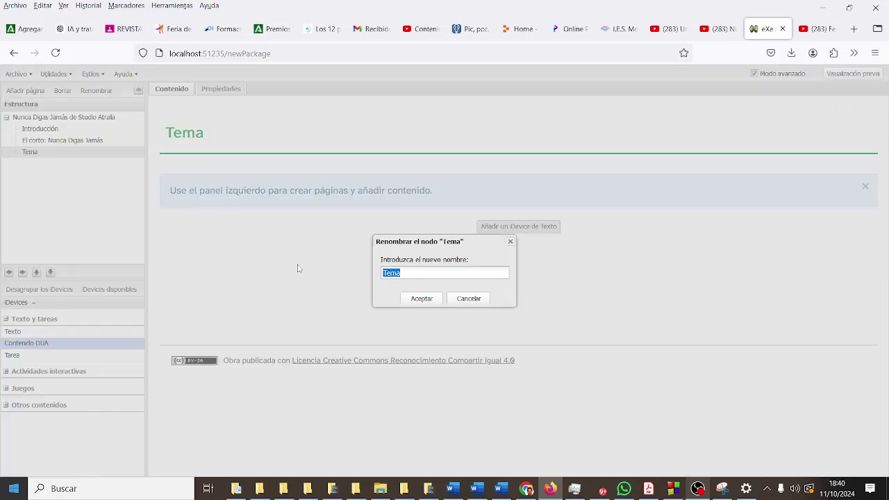
text(Preguntas)
click(439, 302)
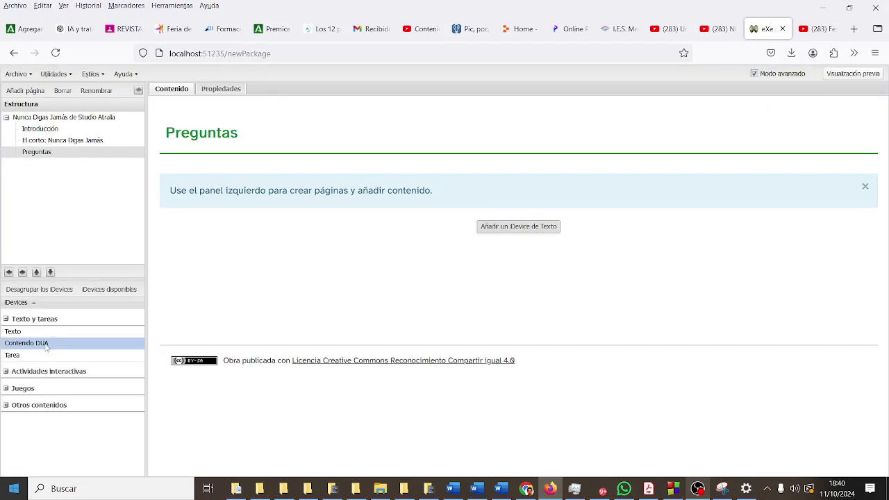
Step: Add a Contenido DUA iDevice of type Expresión titled "Responde a las siguientes preguntas sobre el corto que has visto"
click(48, 347)
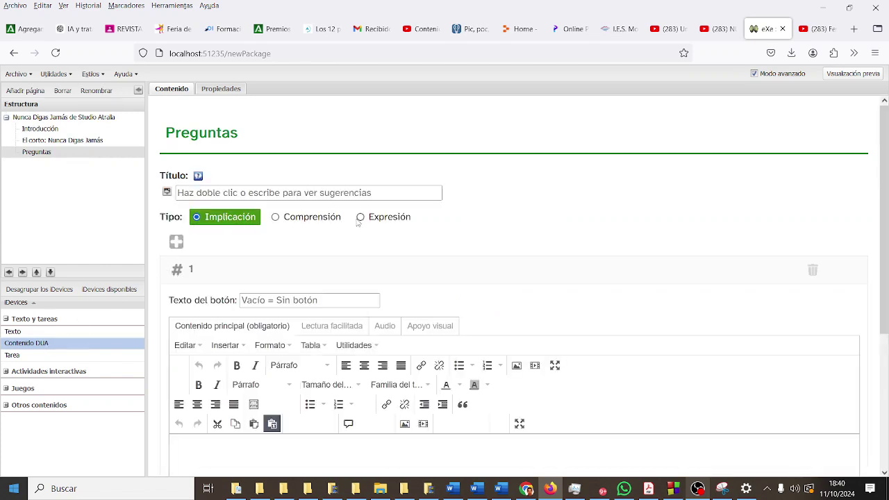
click(360, 216)
click(300, 133)
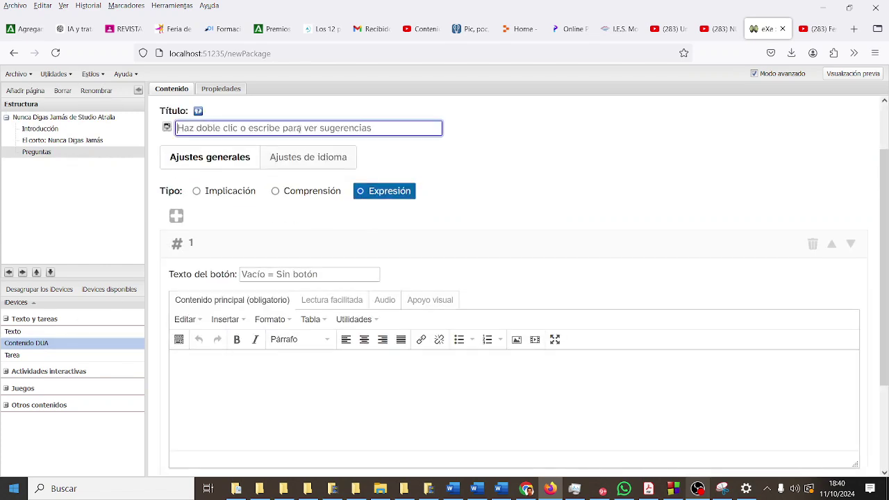
text(Responde a la)
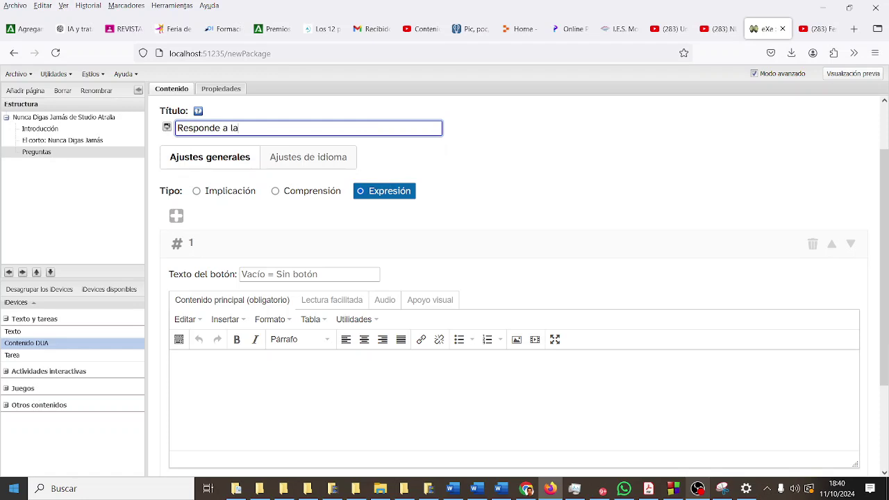
text(s siguientes preguntas sobre e)
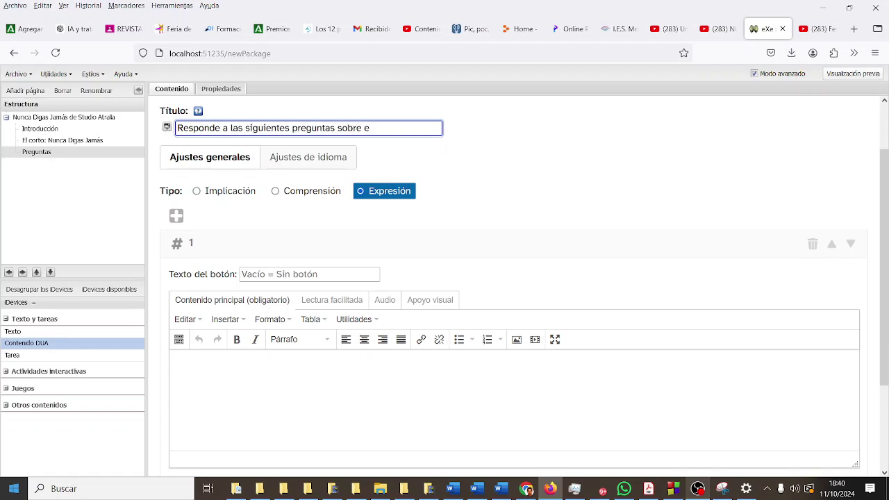
text( l corto que has visto)
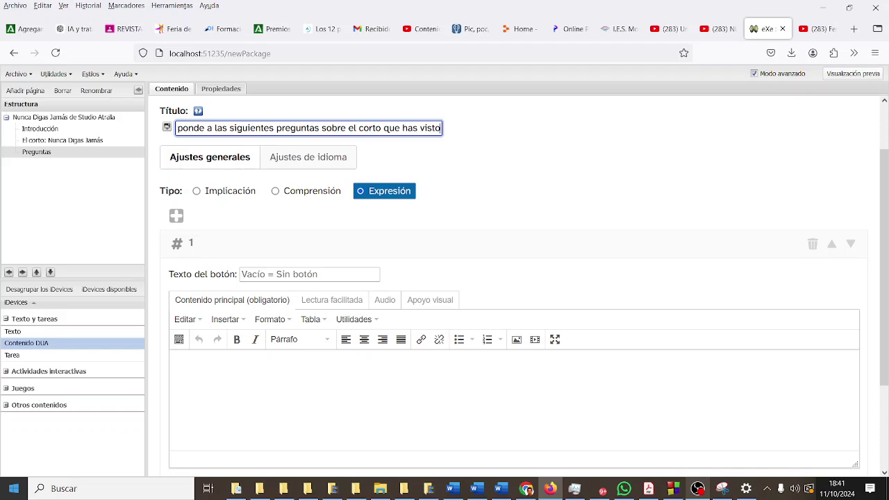
key(Return)
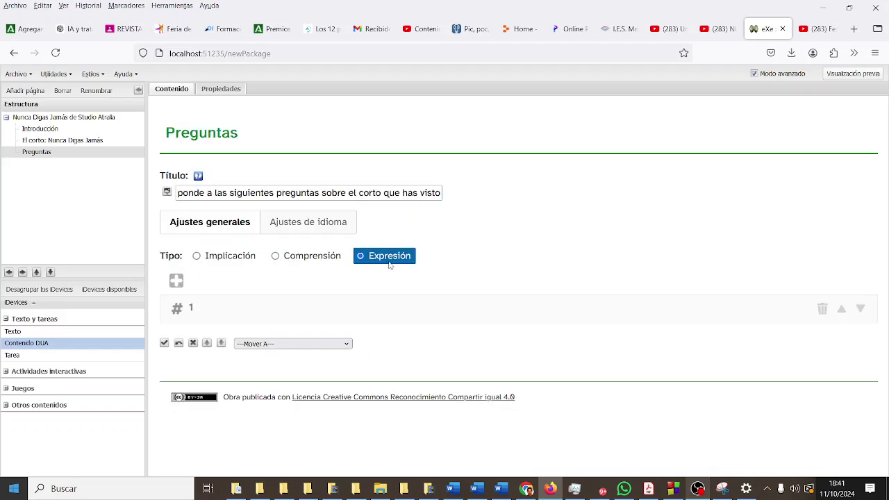
click(338, 312)
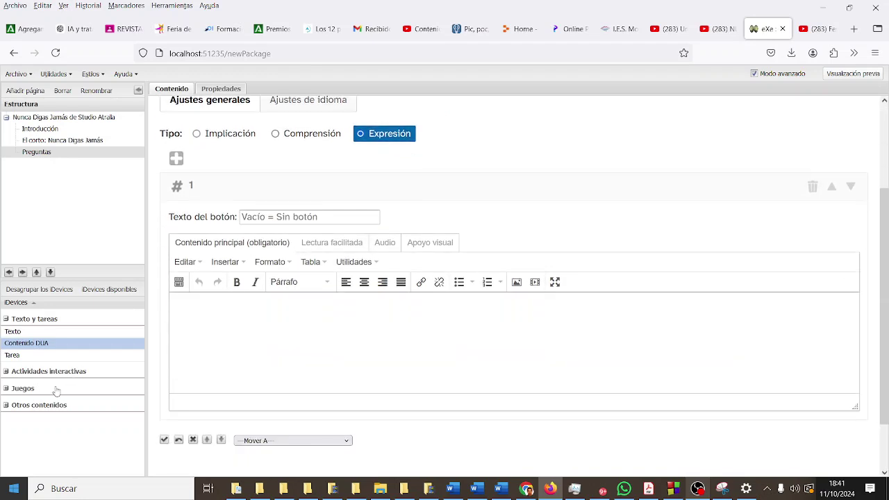
Step: Look through the iDevices available under Otros contenidos and Actividades interactivas for a way to ask questions
click(38, 405)
scroll(63, 375, down, 1)
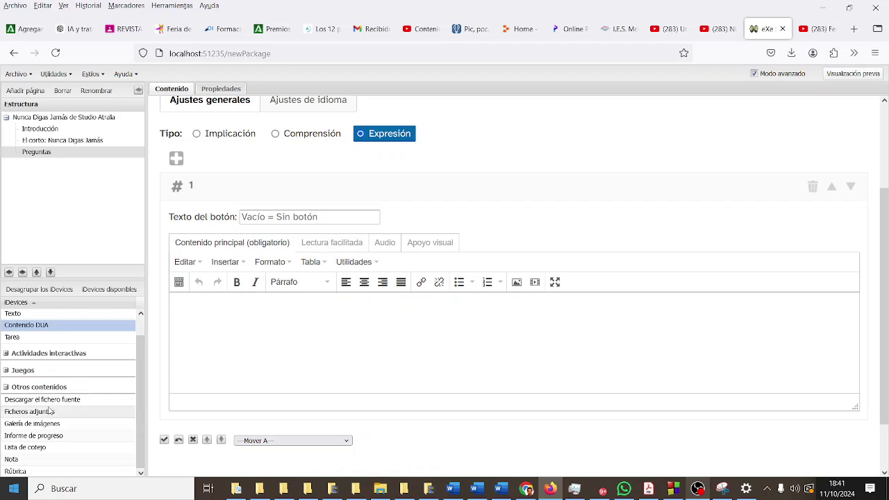
click(32, 354)
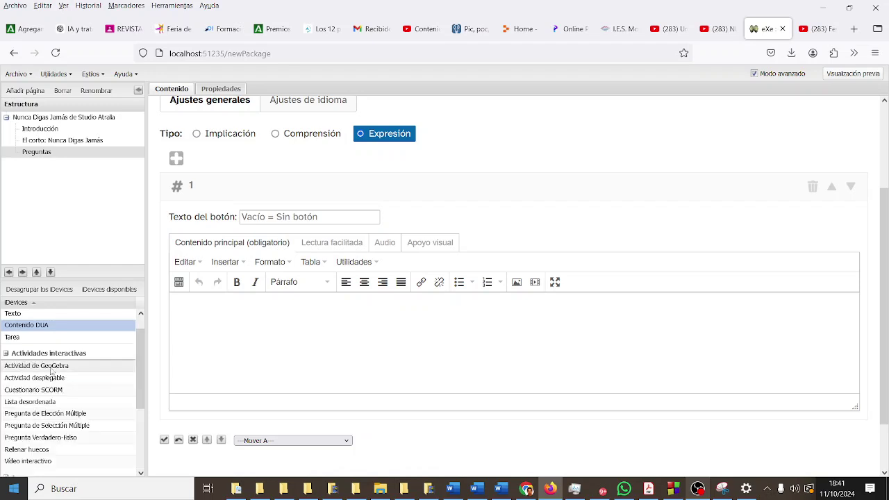
scroll(88, 385, down, 2)
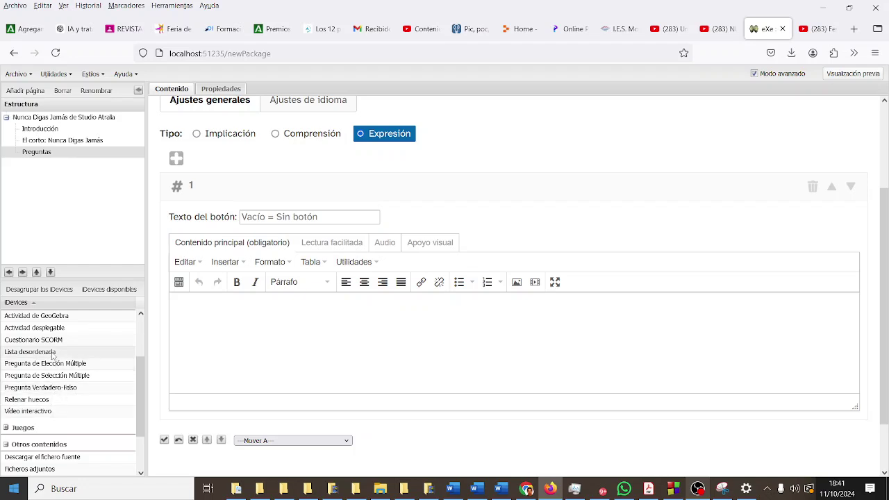
scroll(50, 357, up, 2)
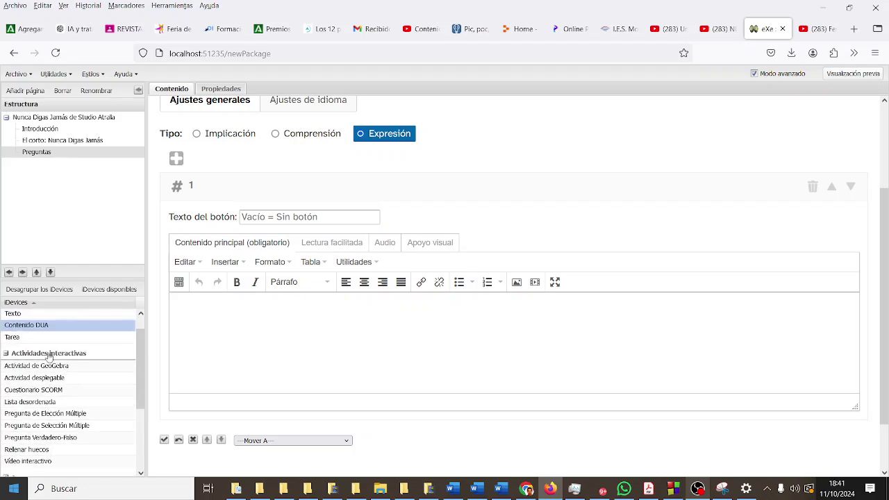
scroll(49, 357, down, 4)
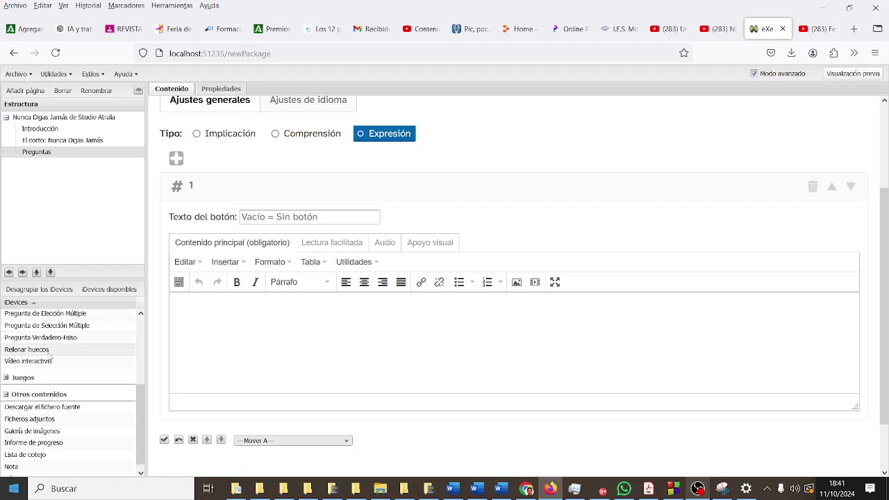
scroll(43, 382, down, 1)
scroll(43, 383, up, 2)
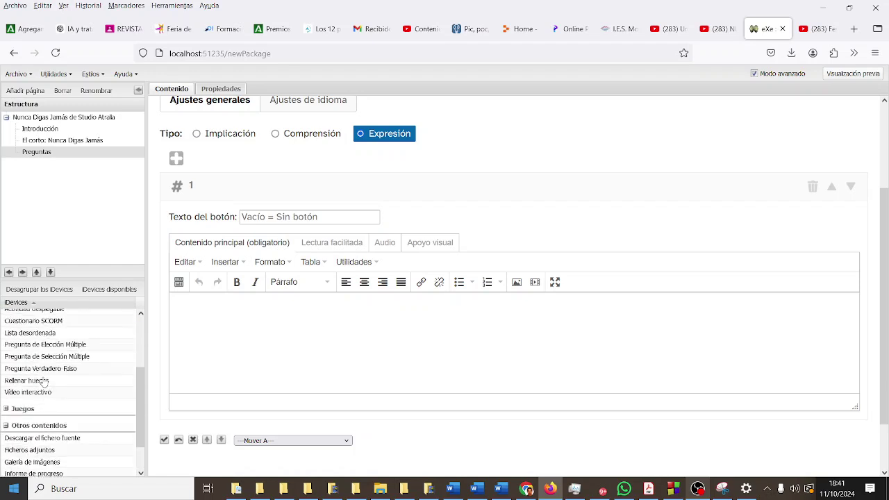
scroll(43, 382, up, 4)
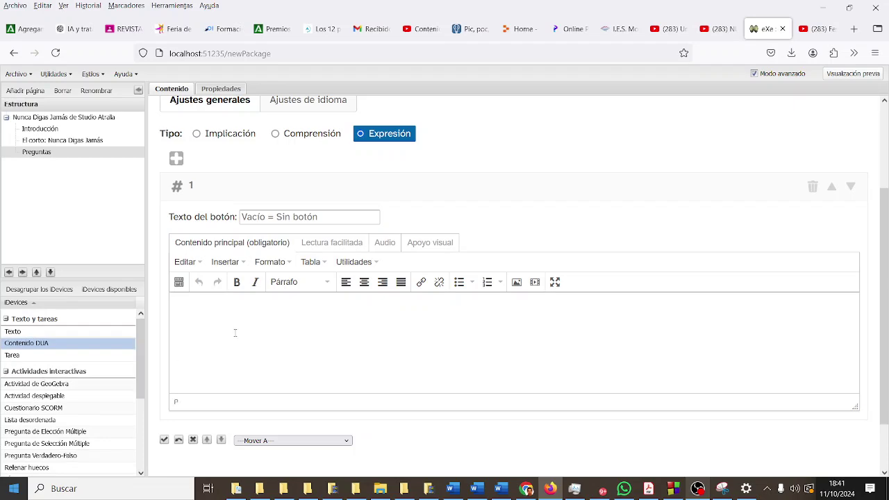
mouse_move(726, 480)
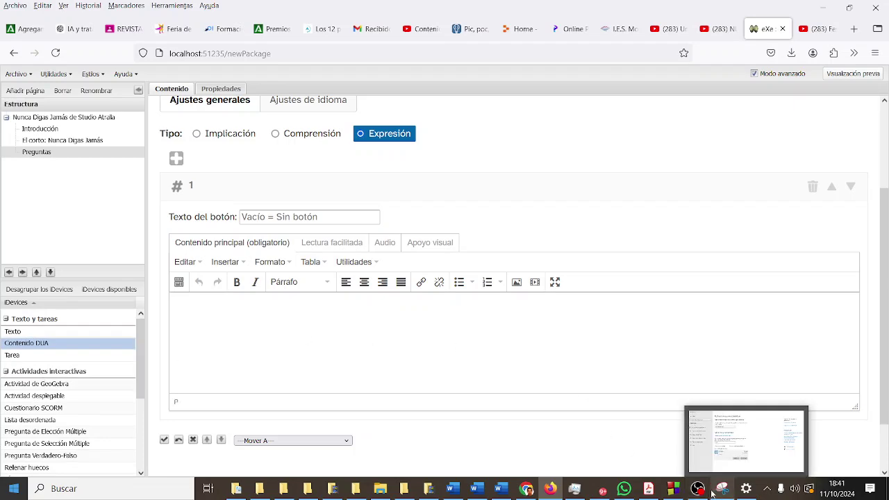
click(747, 437)
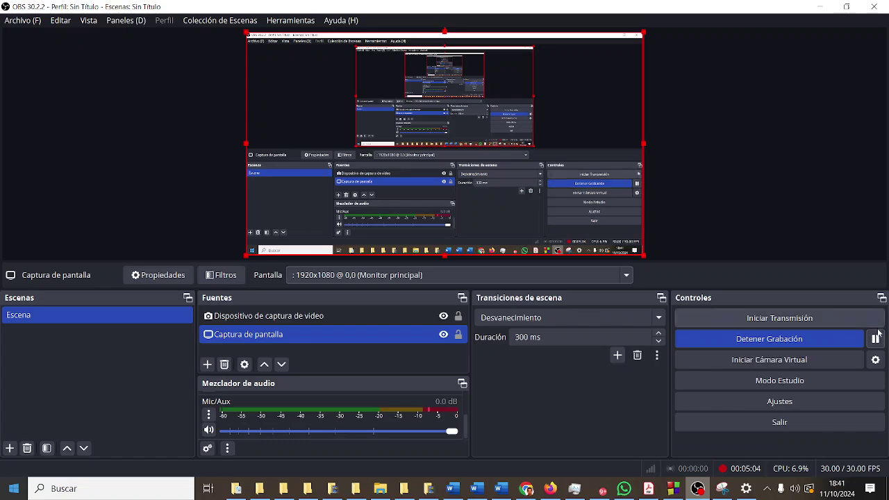
click(821, 8)
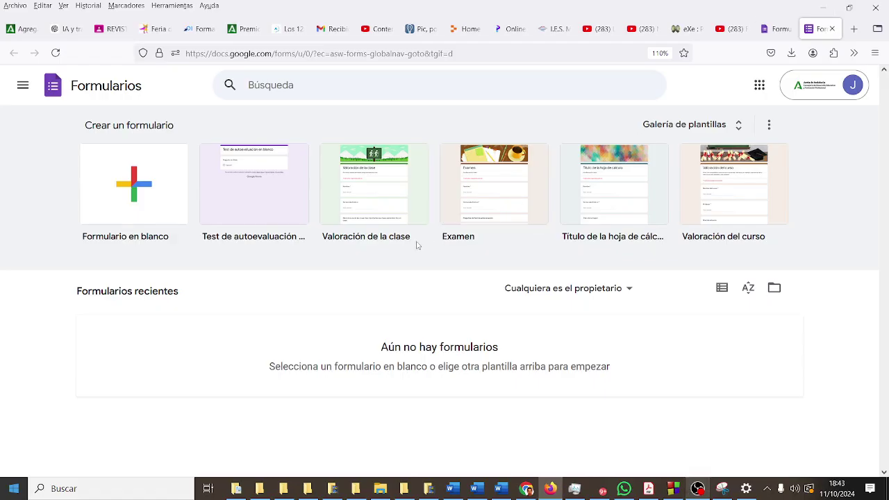
Step: Create a blank form in Google Forms and title it "Preguntas sobre Nunca Digas Jamás"
click(144, 192)
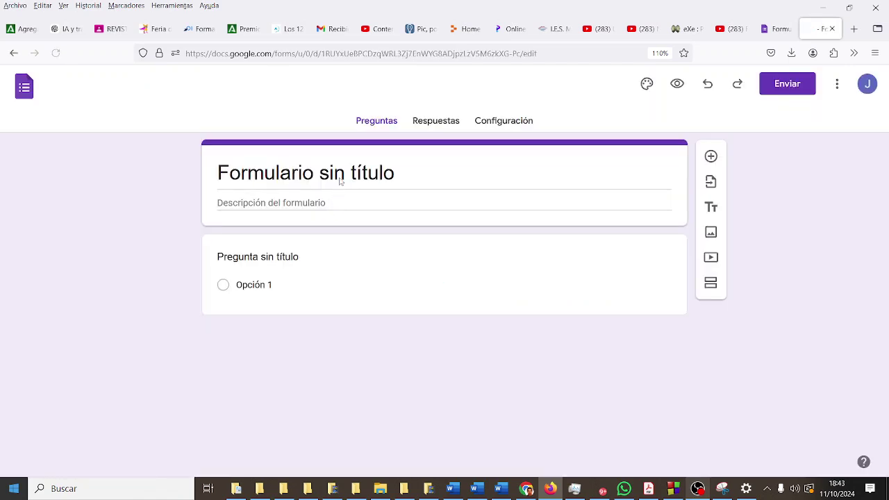
double_click(341, 181)
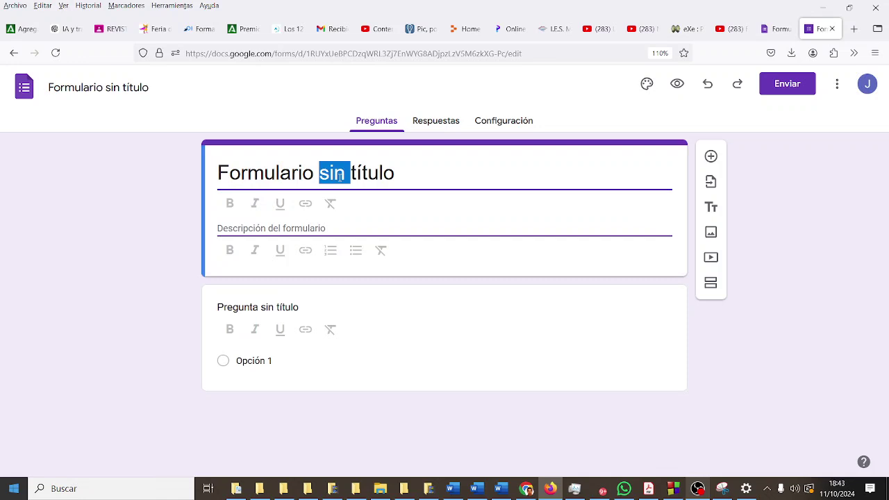
click(382, 173)
drag(393, 179, 221, 179)
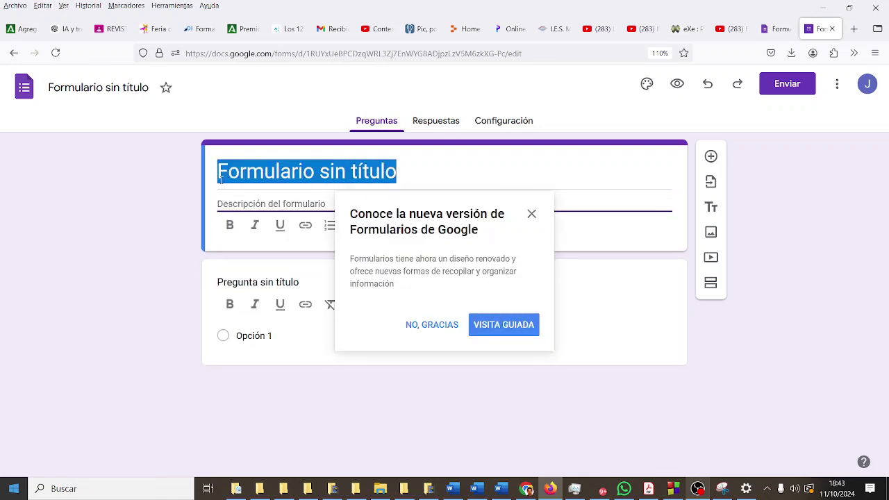
click(431, 325)
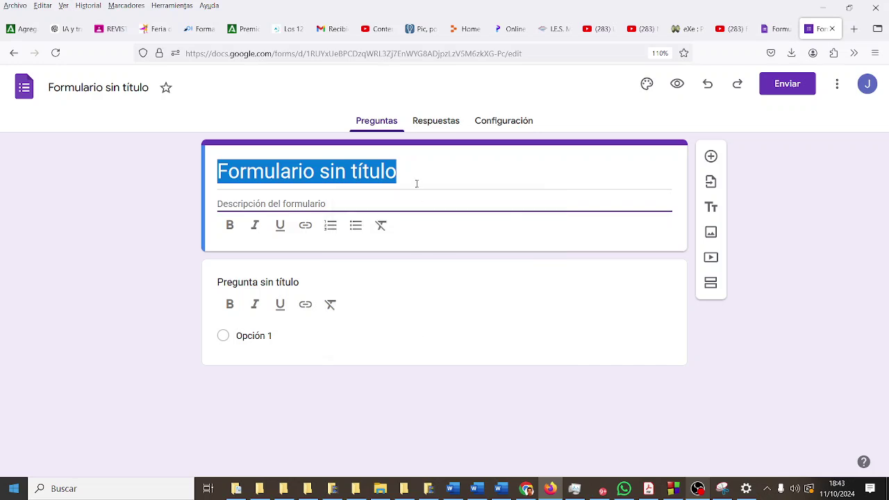
drag(416, 183, 180, 163)
text(Pre)
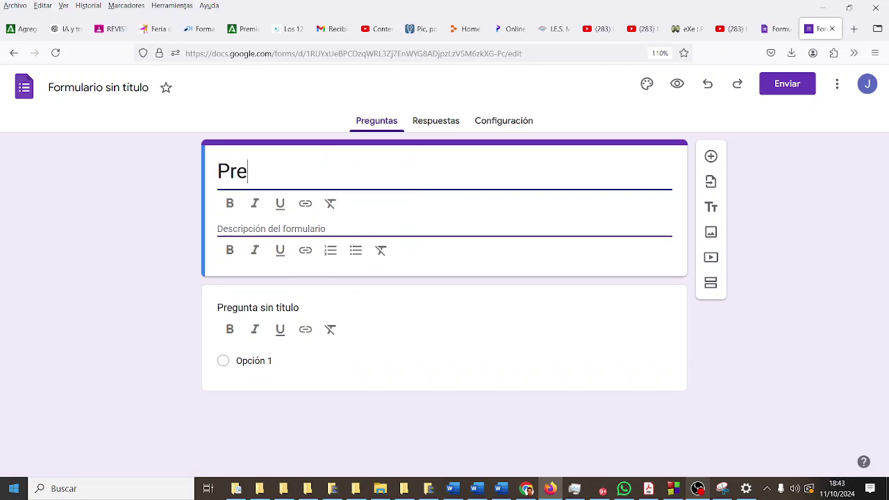
text(guntas sobre Nunca Digas Jamás)
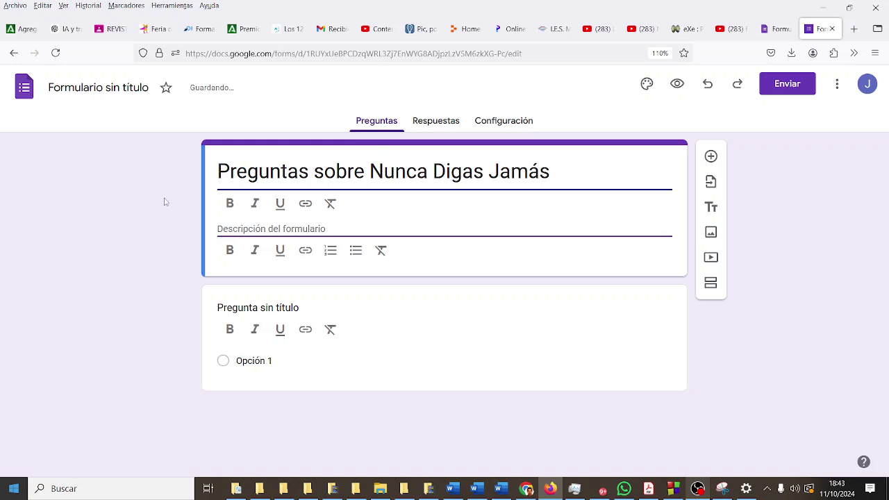
Step: Enter "Opina sobre el corto que has visto" as the form's description
click(283, 228)
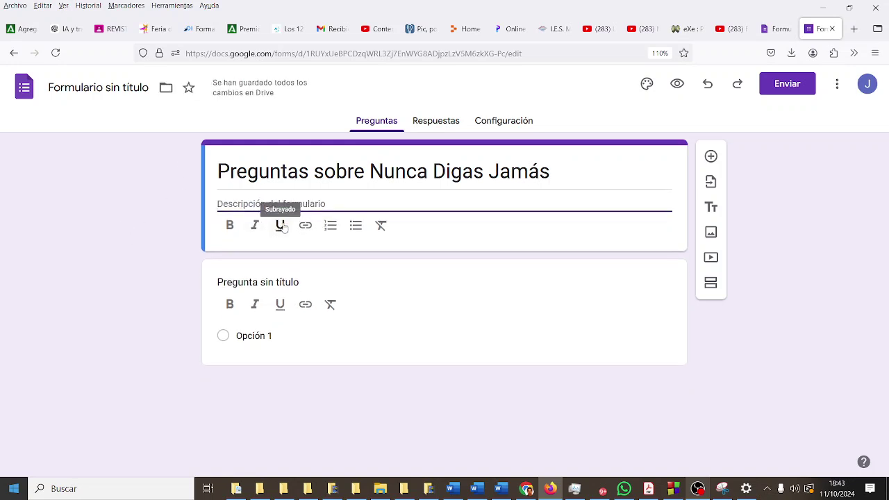
text(Opina)
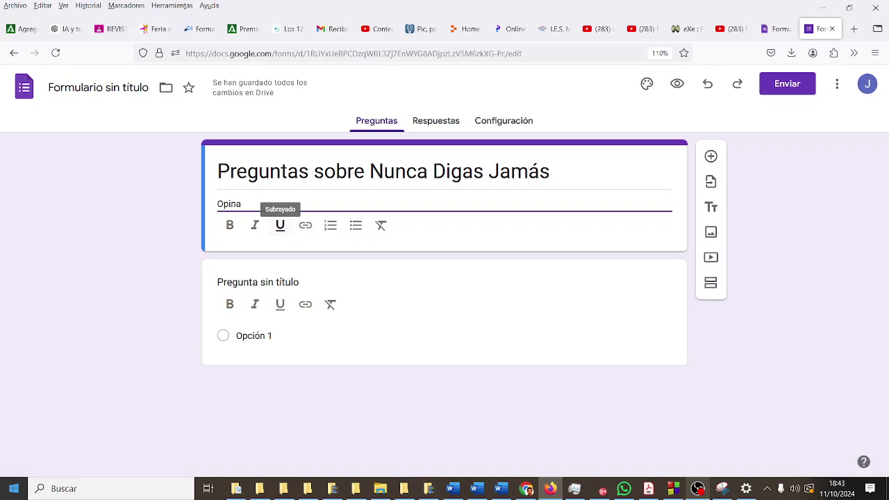
text( sobre el corto que has visto)
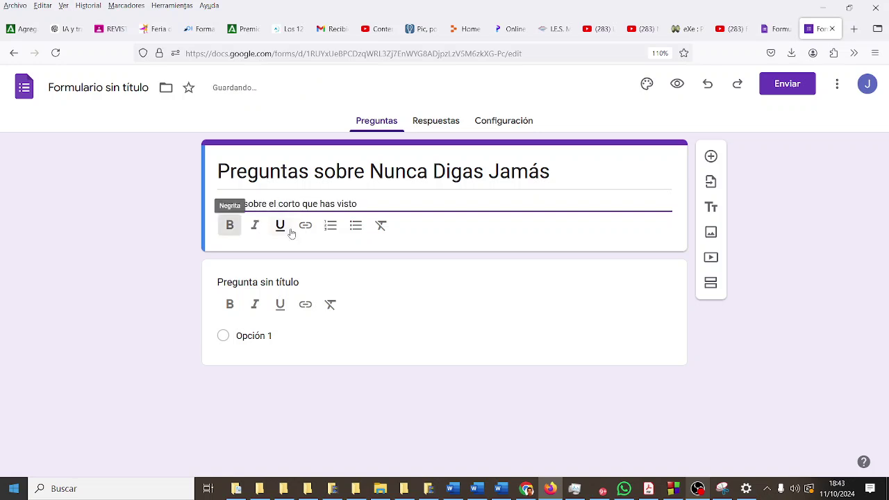
Step: Replace the first question's title with "¿Qué harías tú?" and set its answer type to Párrafo
click(285, 282)
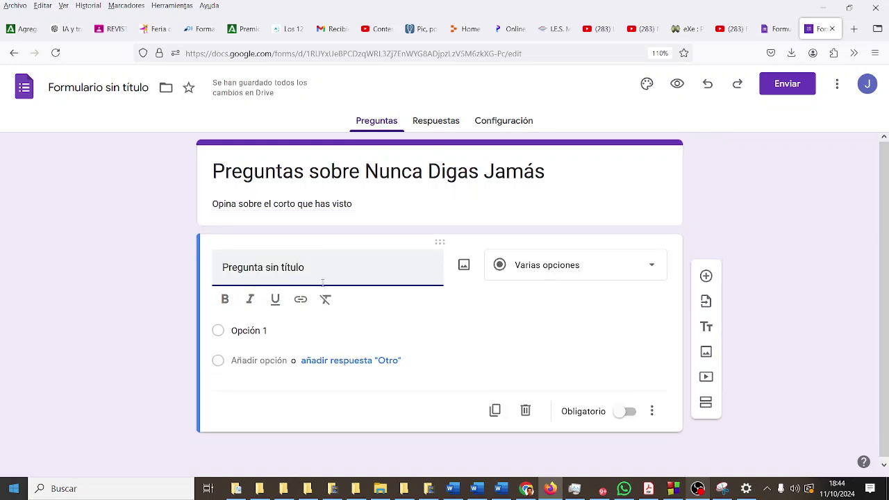
drag(305, 272, 168, 268)
text(¿Q)
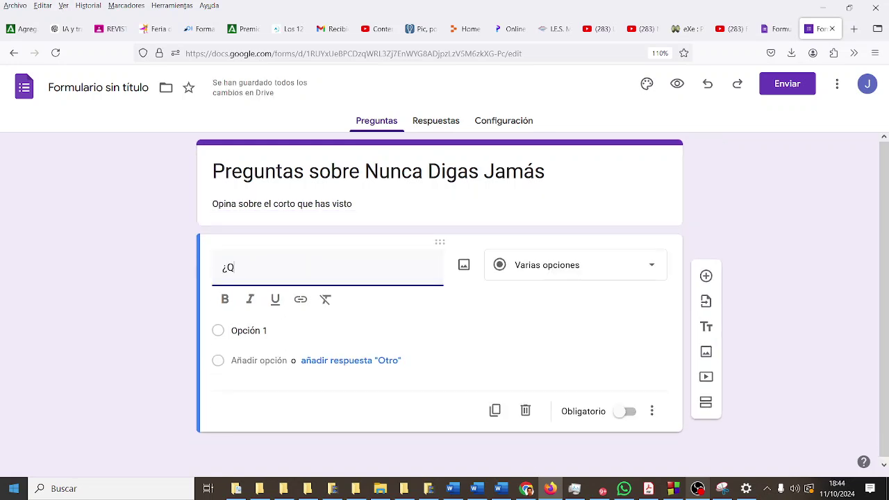
text(ué harías tú?)
click(509, 267)
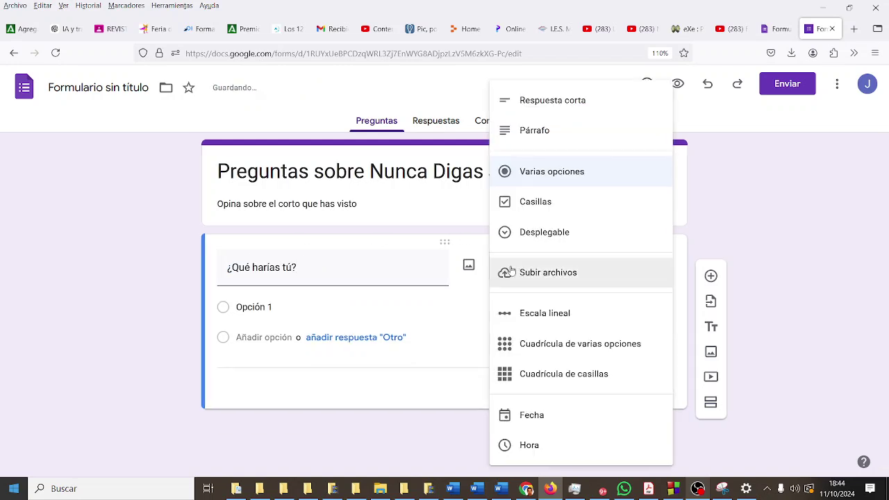
click(571, 137)
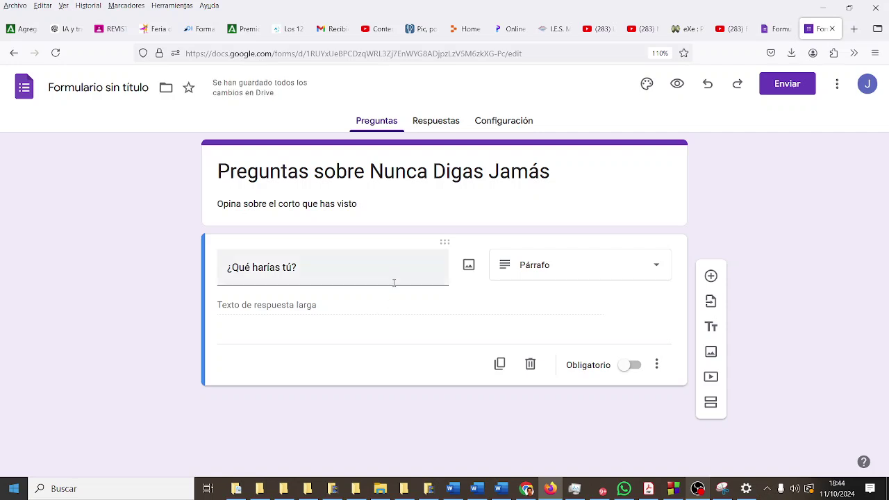
Step: Extend the question to "¿Qué harías tú, aceptar el dinero para hacer otra secuela o salvaguardar tu integridad artística?" and make it required
click(355, 259)
click(319, 271)
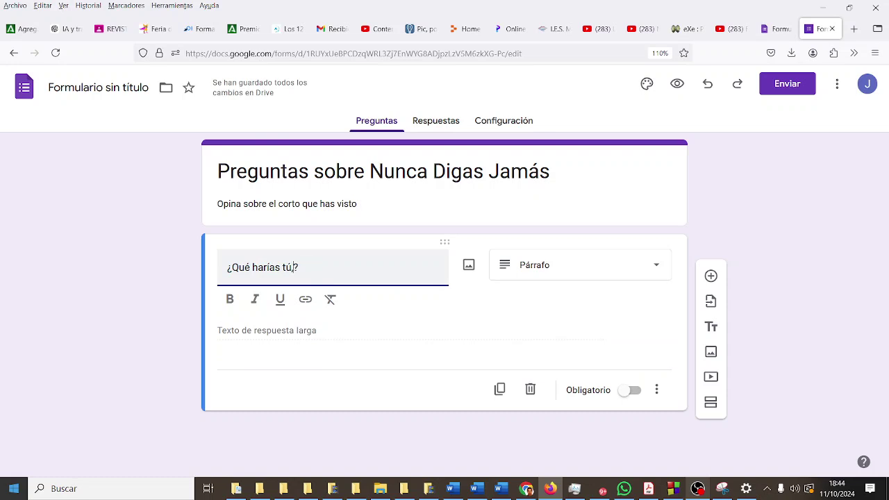
text(, aceptar )
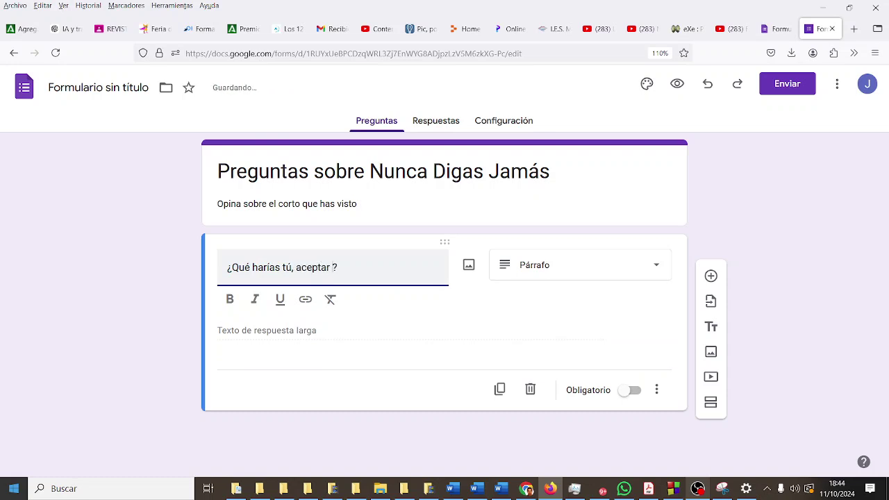
text(el dinero para hacer ot)
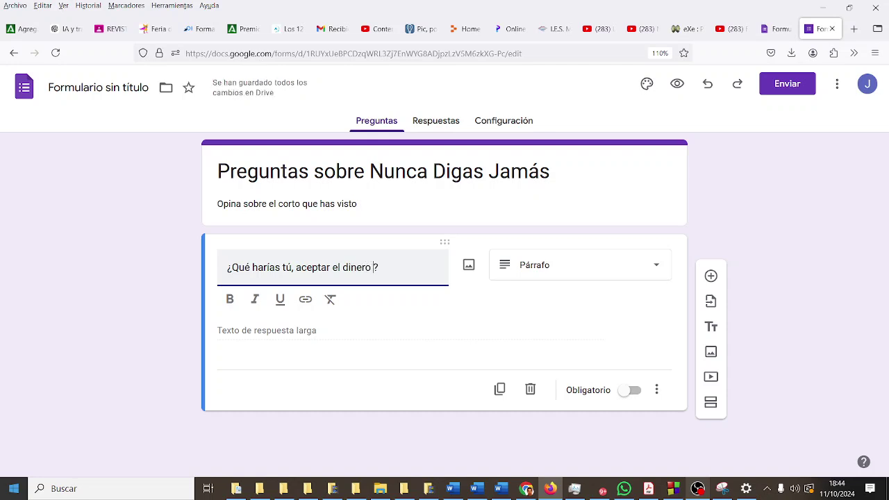
text(ra s)
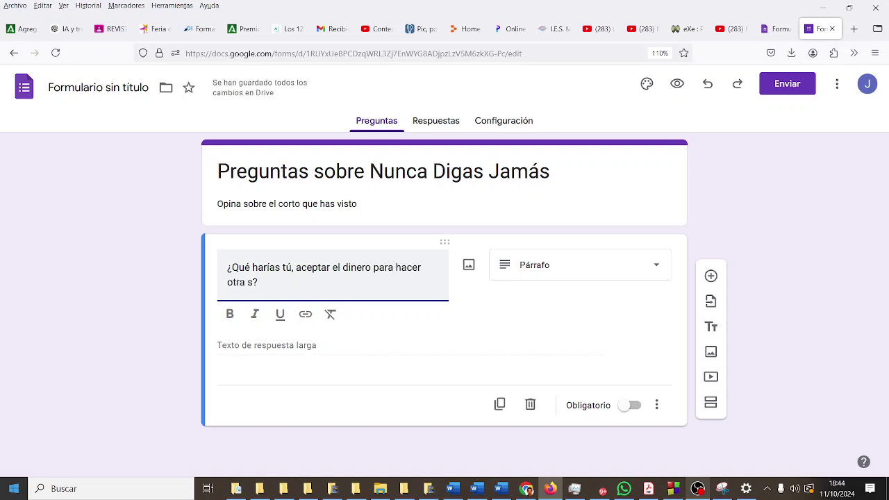
text(ecuel)
text(a o s)
text(alvaguardar tu integ)
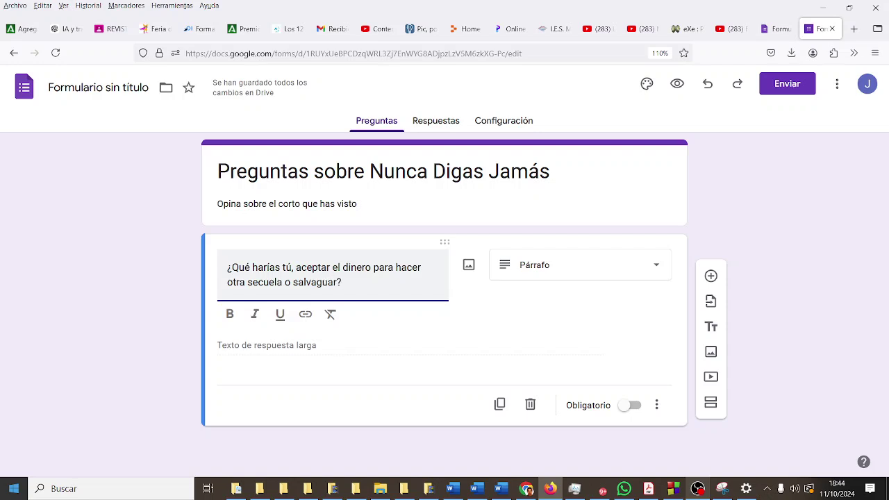
text(ridad)
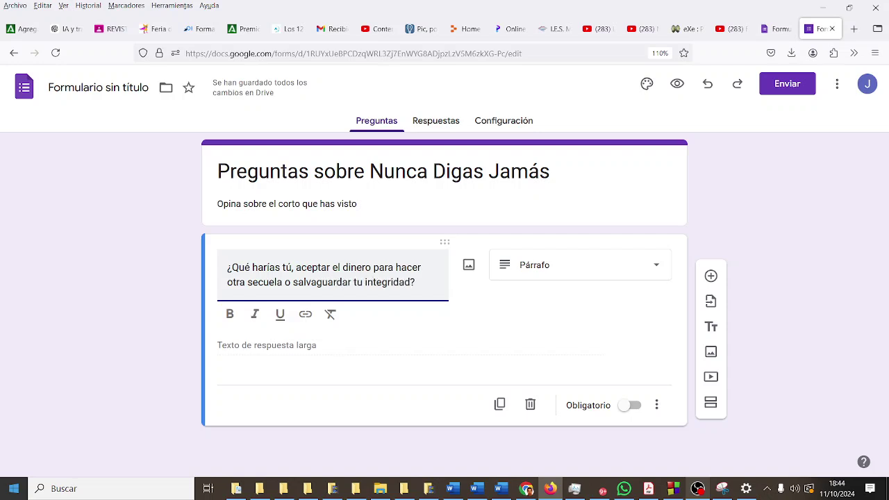
text( artística)
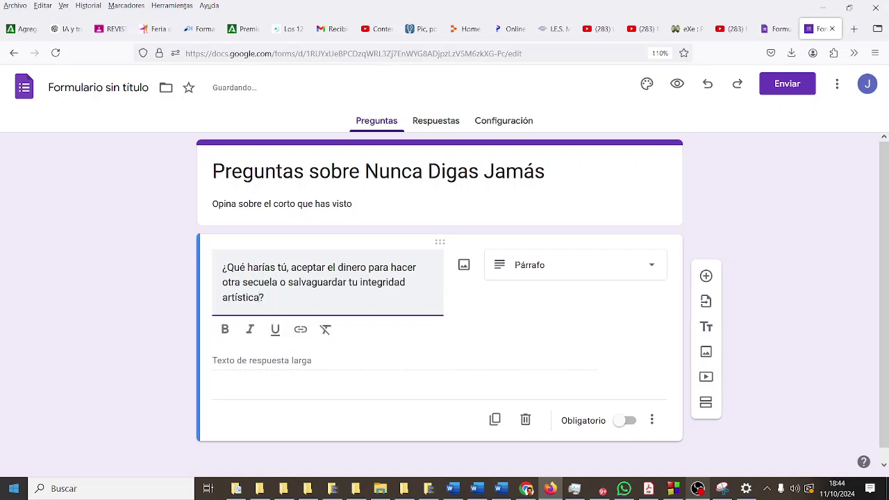
click(545, 396)
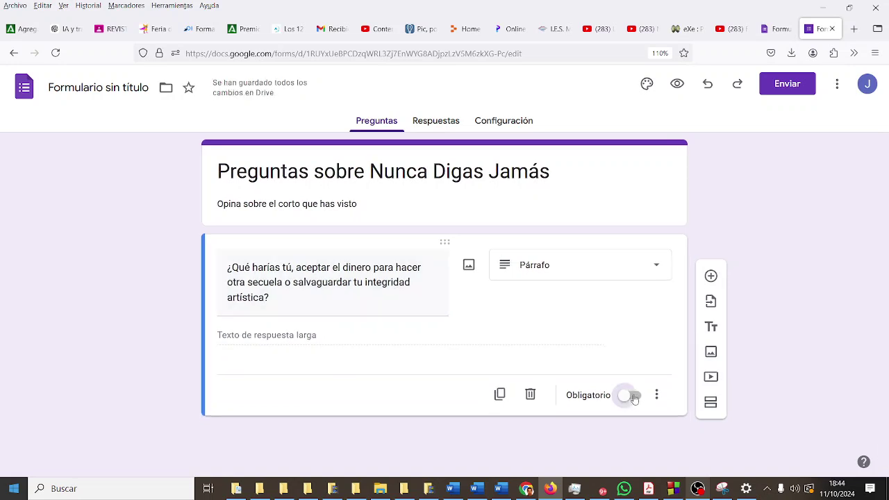
click(632, 397)
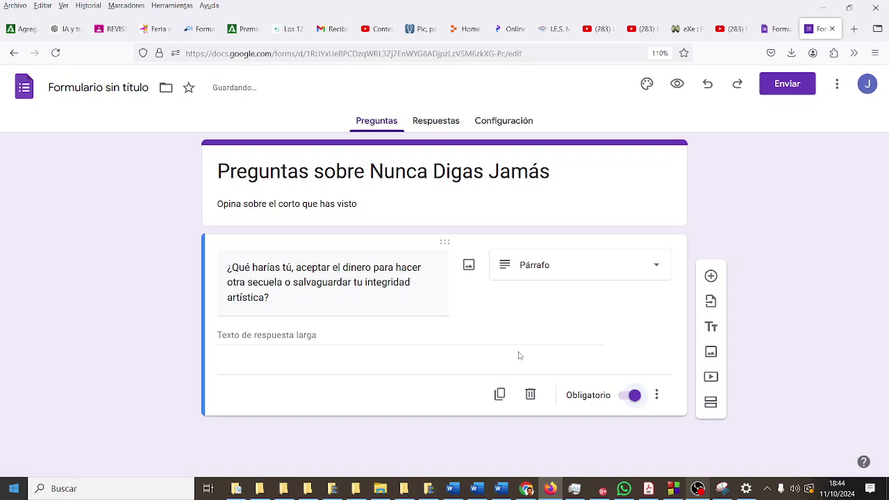
Step: Add a required second question, "¿Te gusta el guion? ¿Qué cambiarías?", with the Párrafo answer type
click(711, 275)
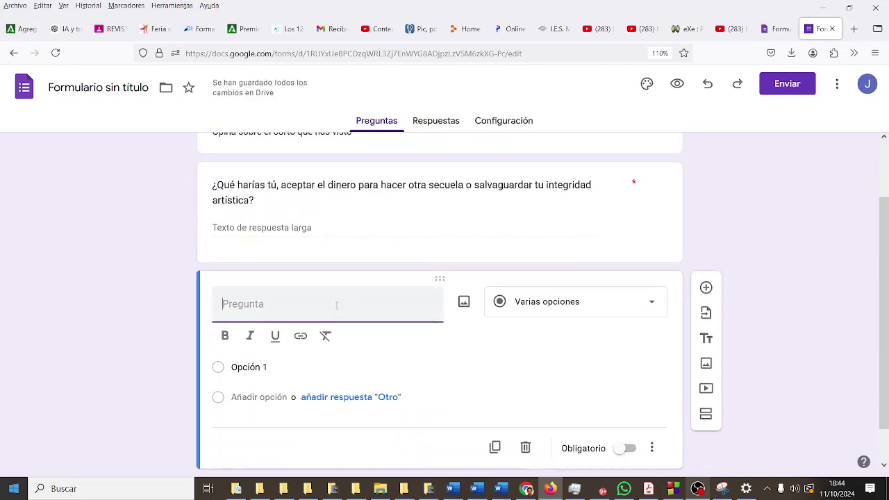
text(¿)
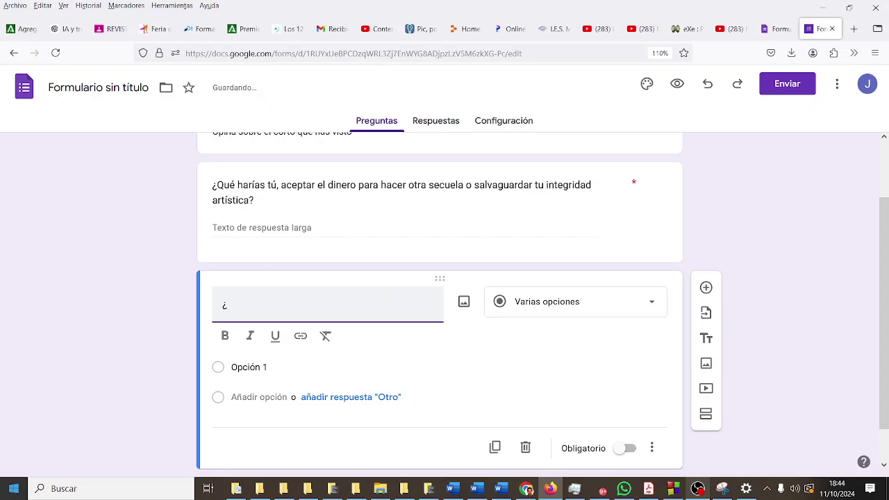
text(Te gusta el guio)
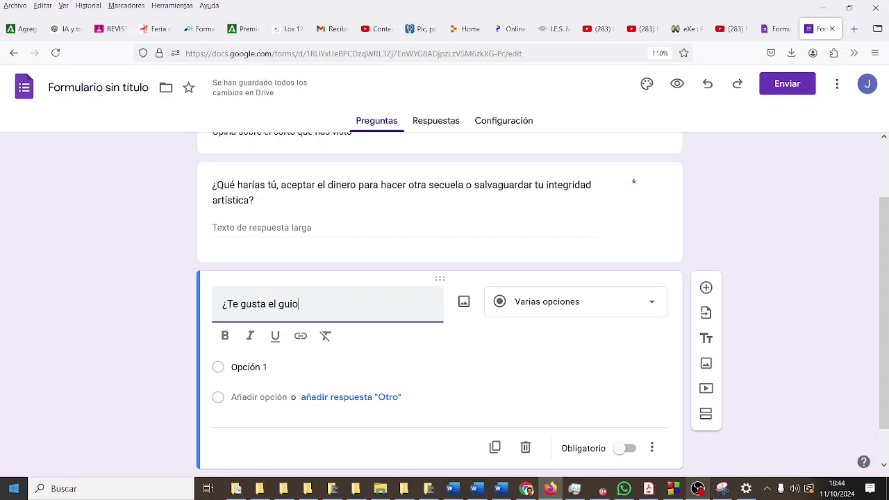
text(n? ¿Qué)
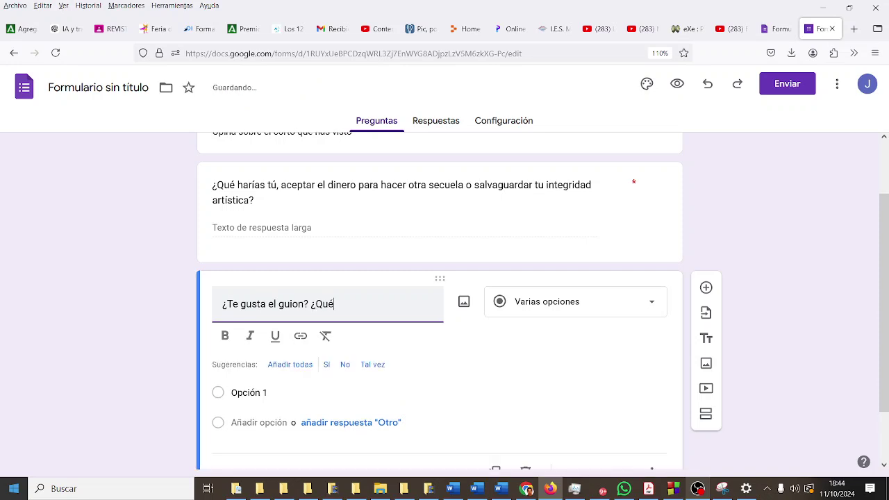
text( cambiarías?)
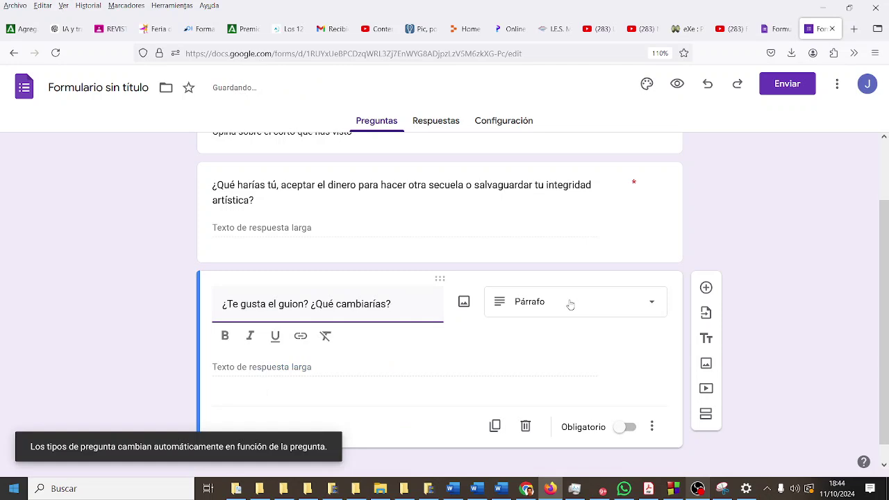
click(569, 304)
click(348, 348)
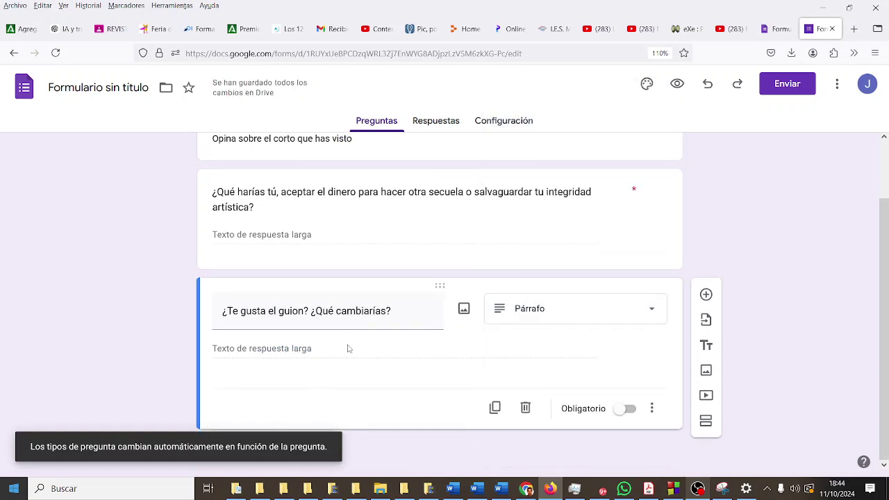
click(625, 409)
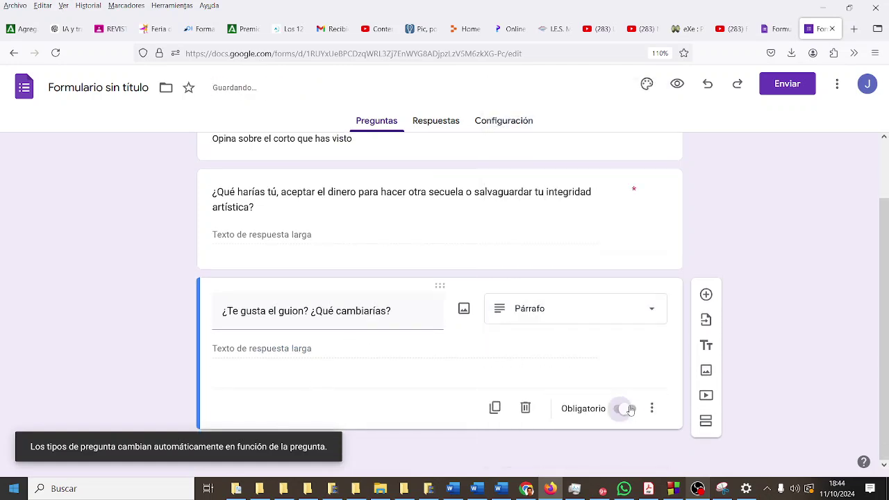
Step: Add a third question titled "¿Qué película que no pertenezca a una franquicia has visto últimamente?"
click(706, 295)
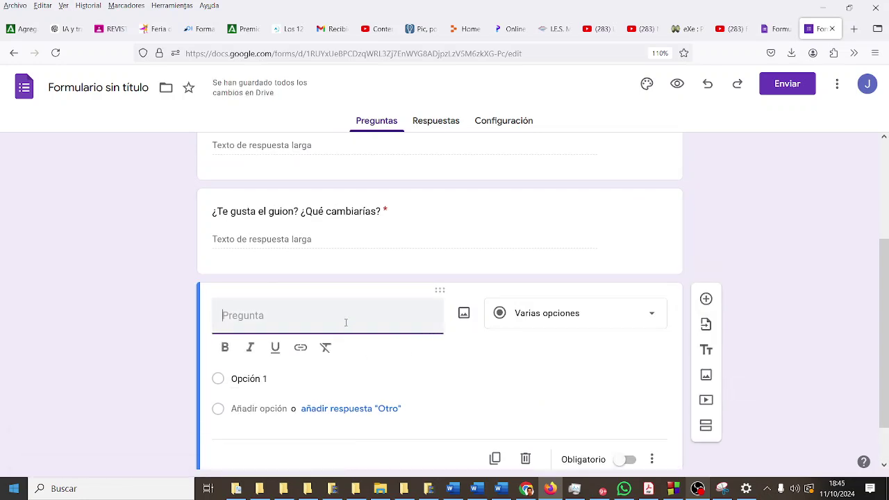
text(¿Qué película que no perte)
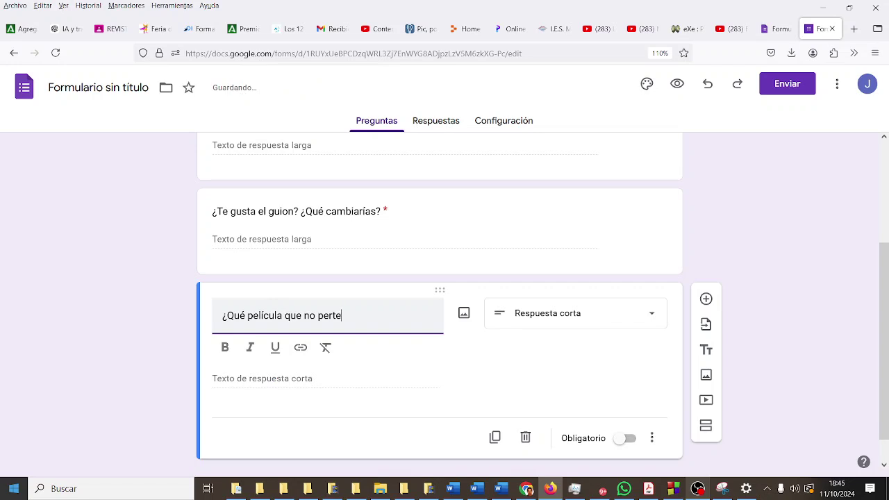
text(zca a una)
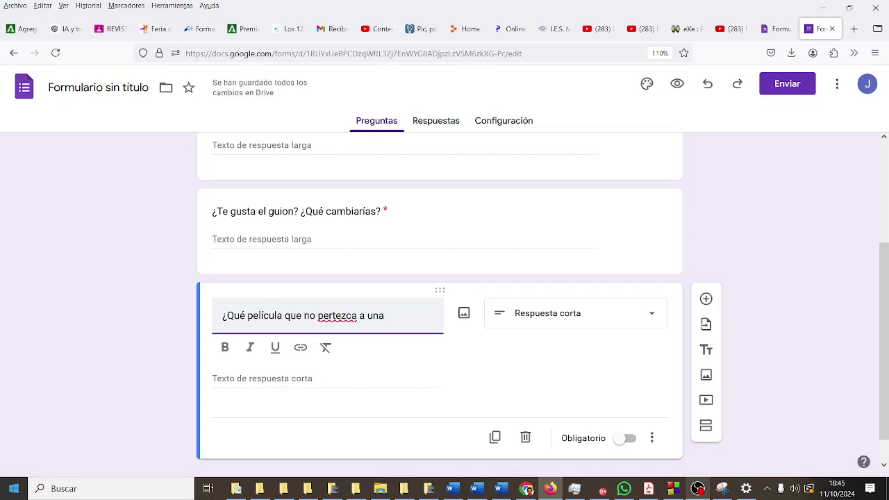
key(BackSpace)
key(BackSpace)
key(BackSpace)
key(BackSpace)
key(BackSpace)
key(BackSpace)
key(BackSpace)
key(BackSpace)
key(BackSpace)
key(BackSpace)
text(nezca a una franquic)
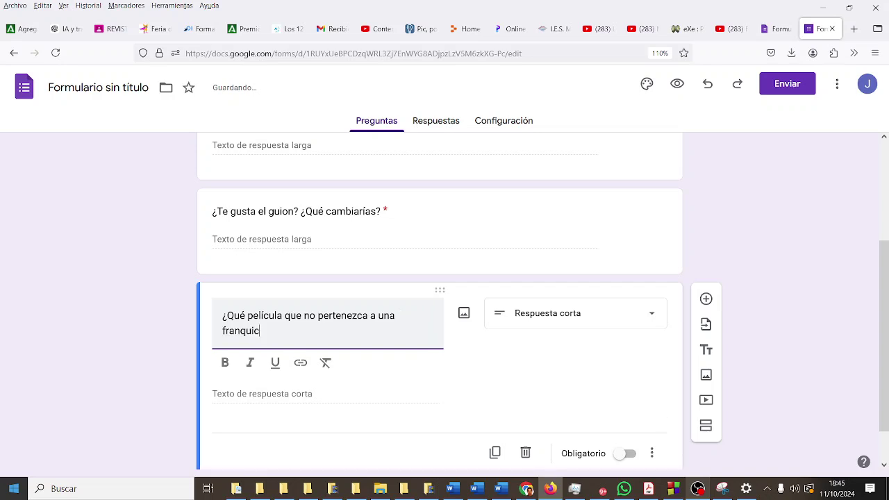
text(ia )
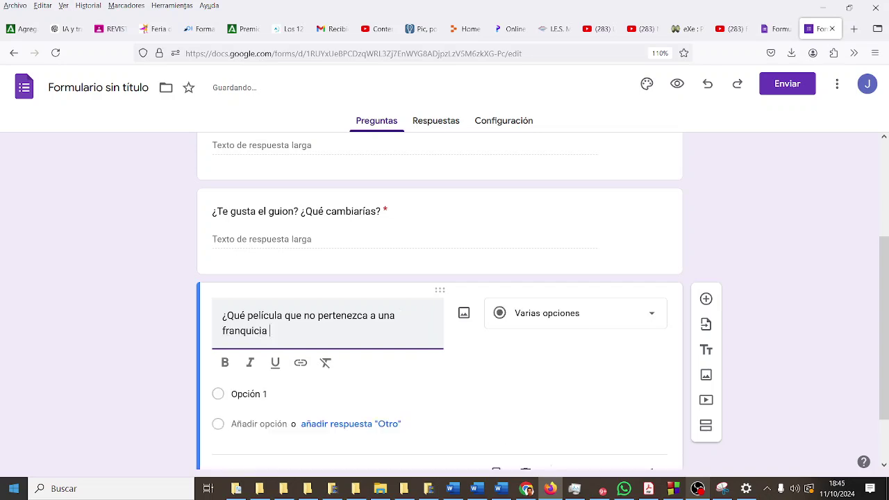
text(has visto últimamente?)
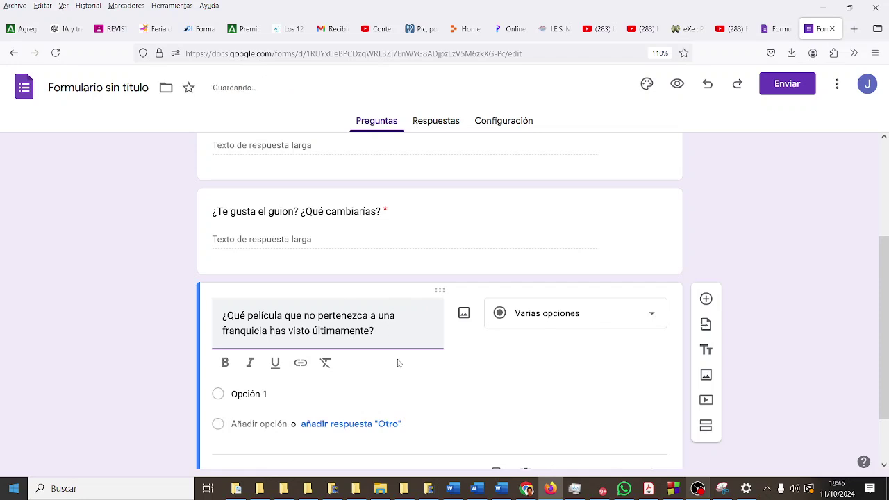
Step: Set the third question's answer type to Párrafo and make it required
click(526, 313)
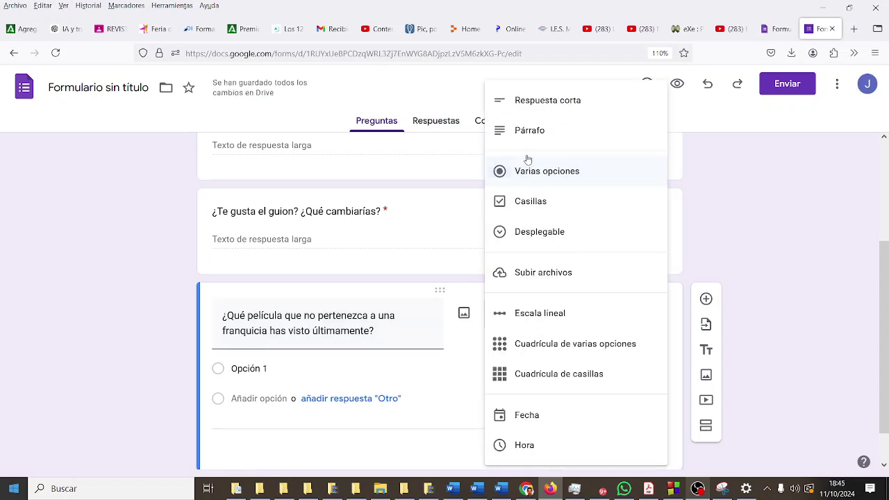
click(536, 132)
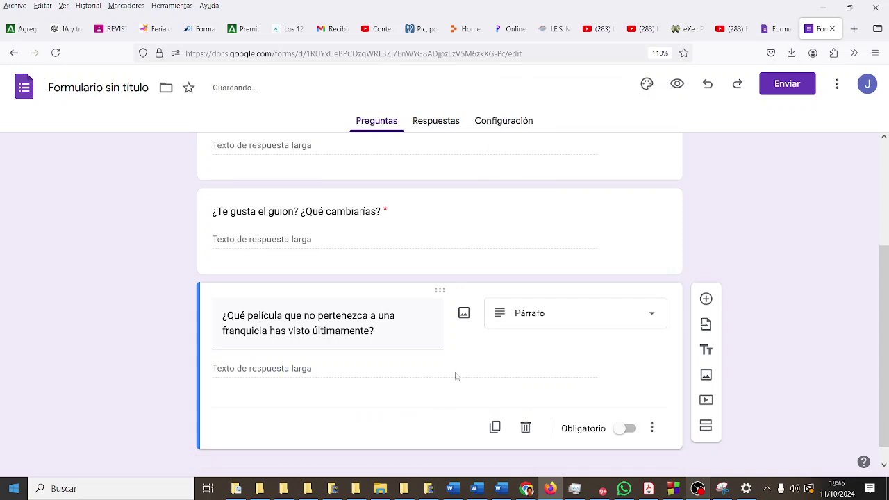
click(625, 408)
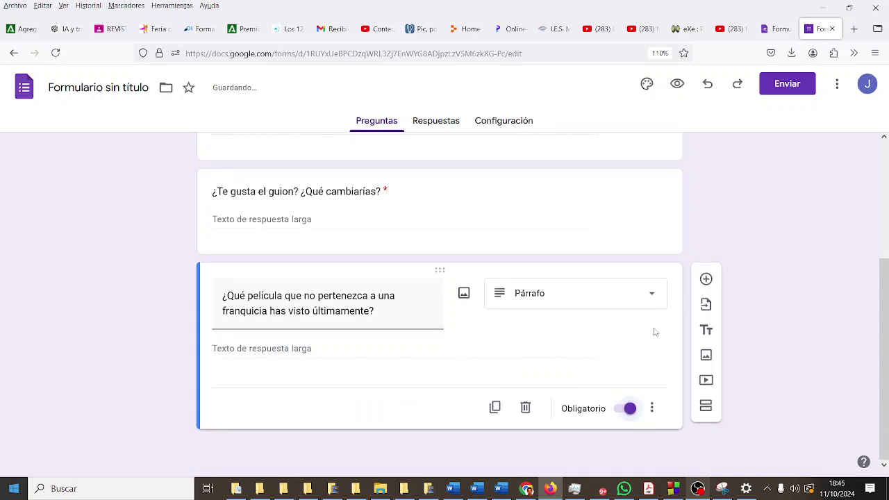
Step: Rename the form's file as "Cine: Nunca Digas Jamás"
scroll(709, 159, up, 3)
scroll(708, 167, up, 1)
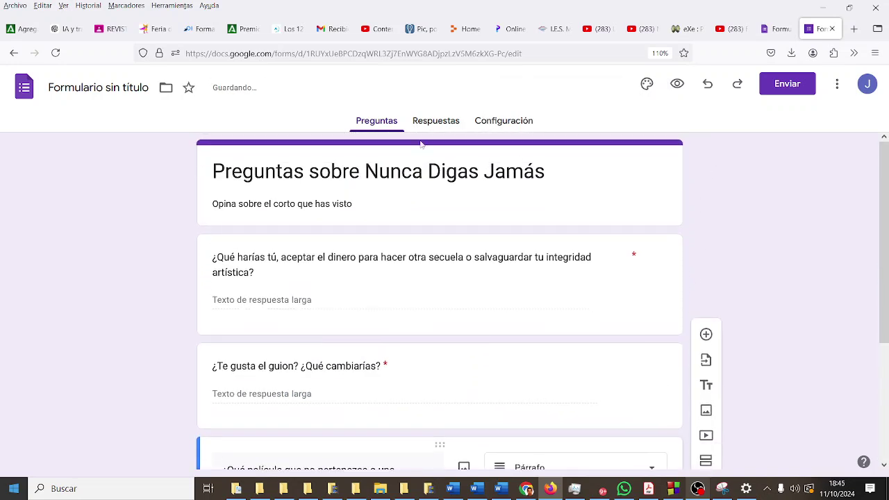
click(128, 87)
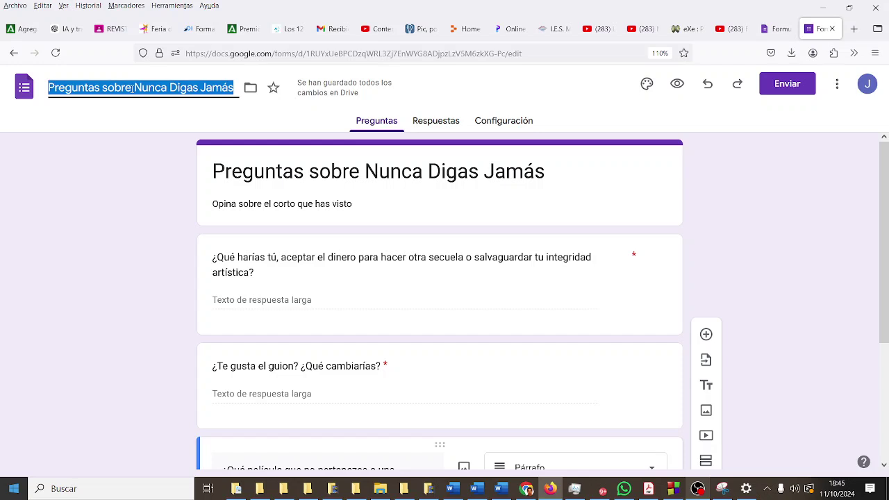
text(Cine)
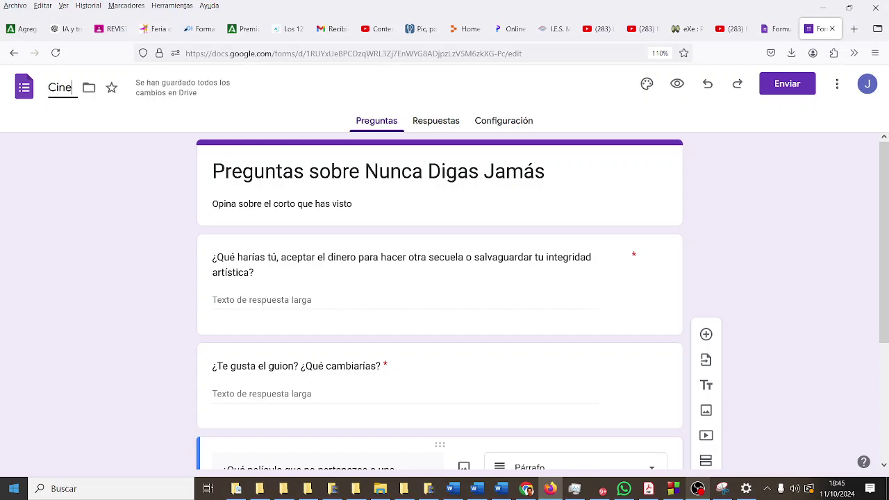
text(: Nunca Digas)
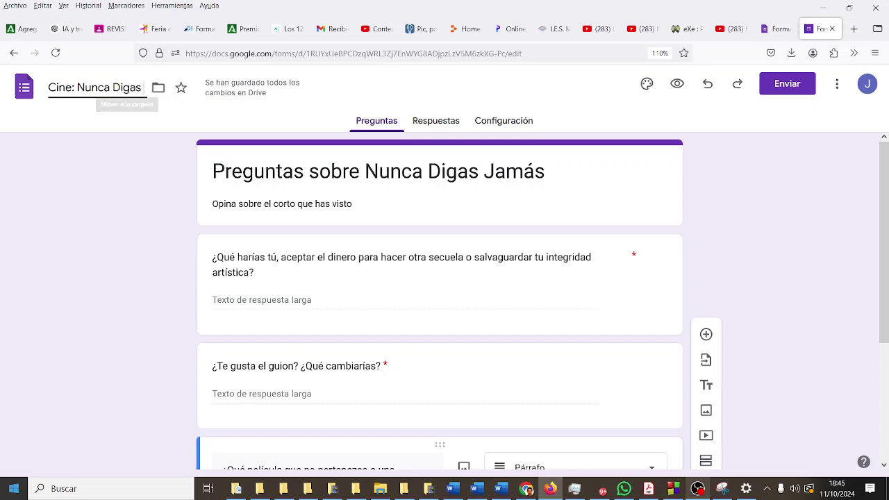
text( Jamás)
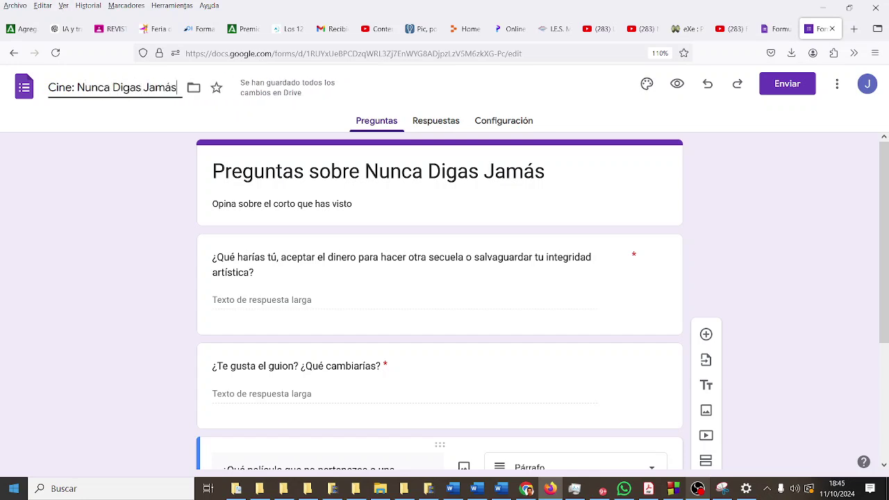
Step: Review the form's settings and set e-mail address collection to "Entrada del encuestado" in the sending options
click(492, 125)
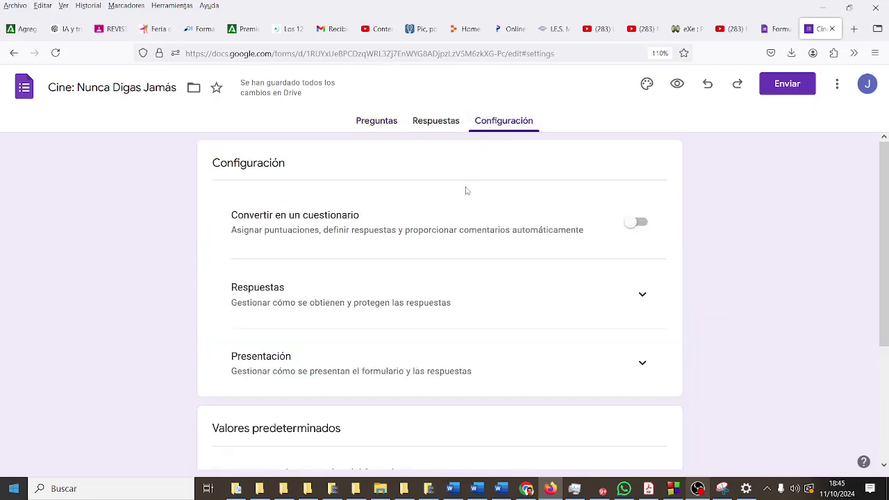
scroll(465, 191, down, 3)
scroll(464, 191, up, 3)
click(773, 93)
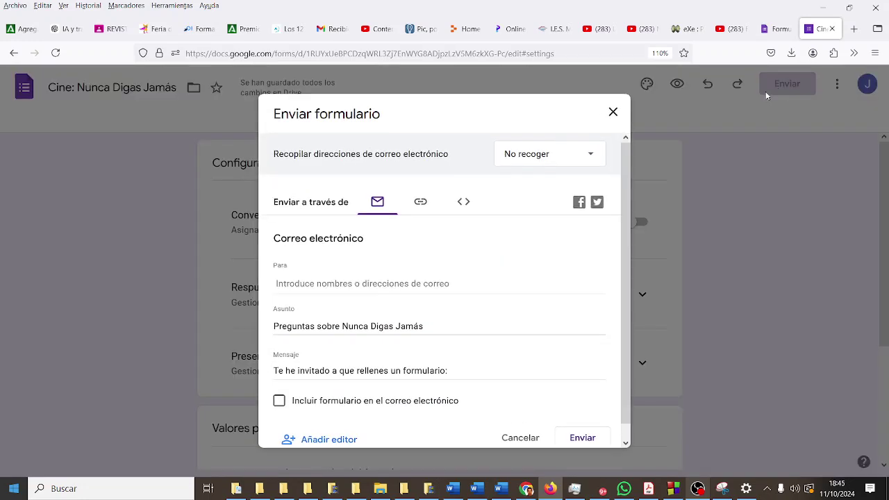
click(547, 164)
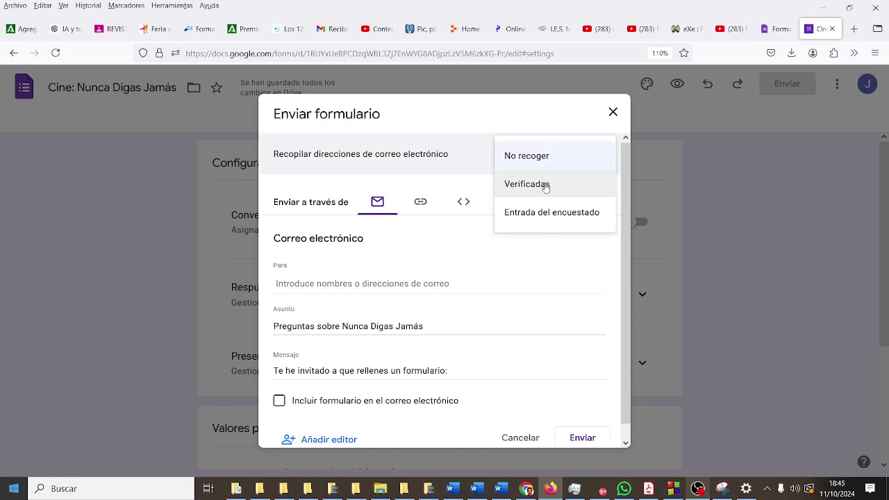
click(545, 220)
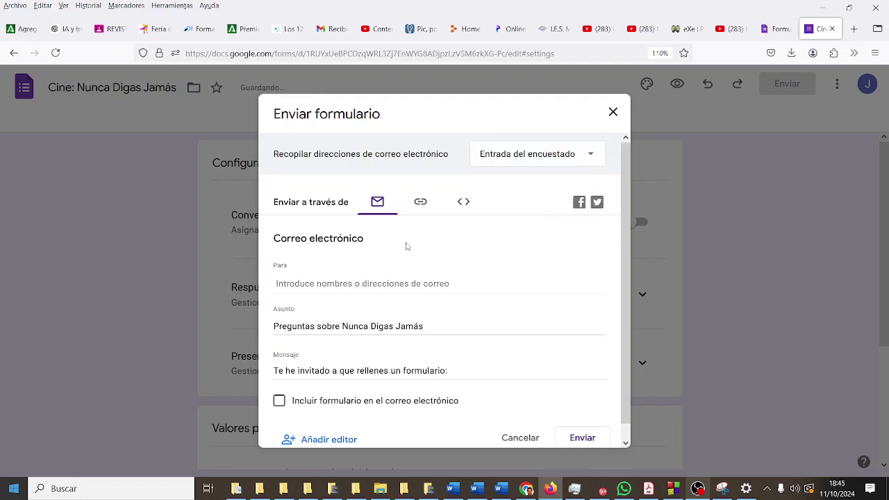
Step: Copy the form's HTML embed code from the sending options
click(421, 203)
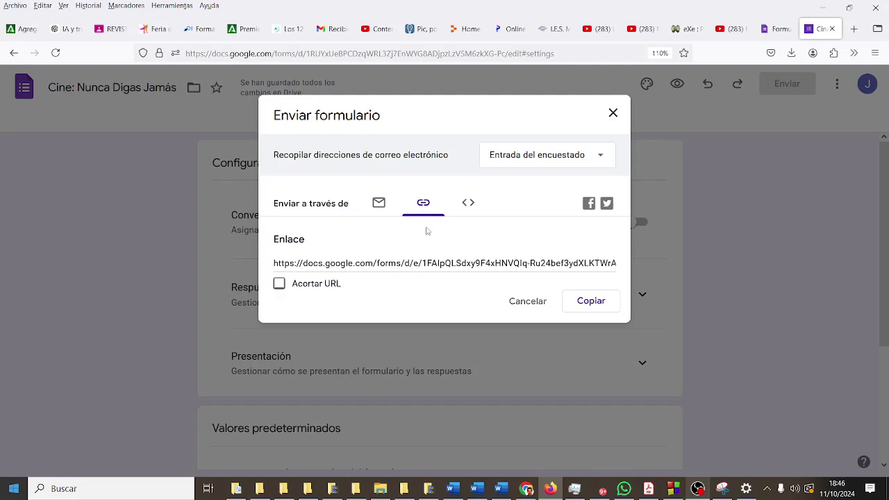
click(459, 206)
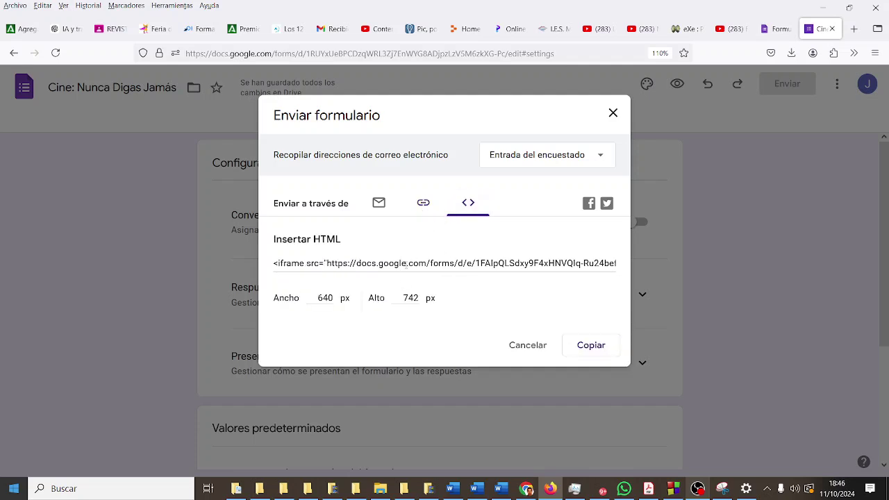
click(406, 264)
right_click(407, 265)
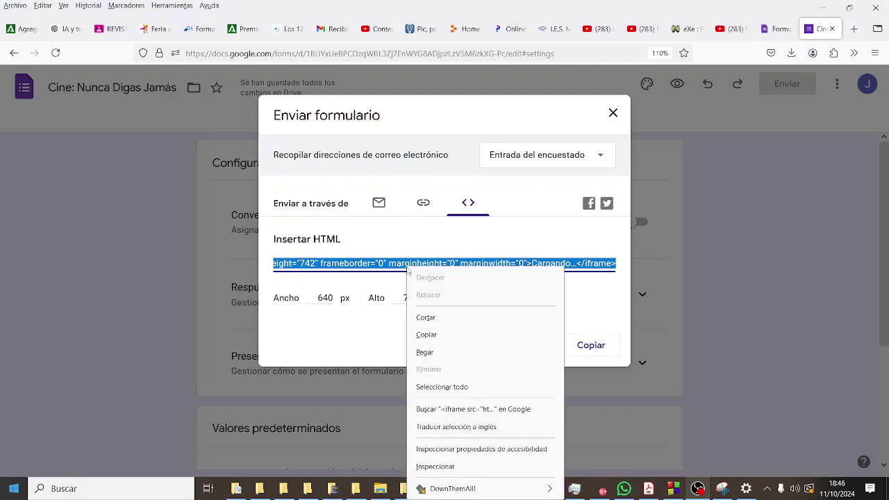
click(432, 338)
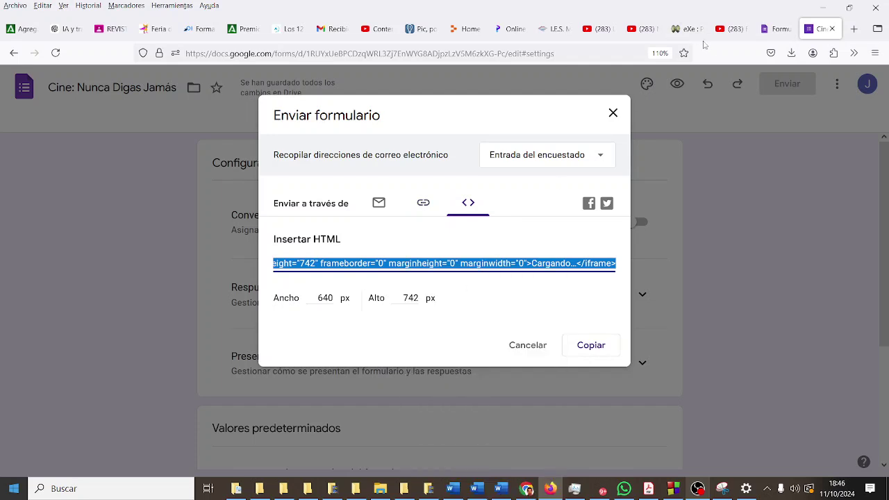
Step: Switch to eXeLearning, agree to save the package, and create a folder named CINE inside C:\2425\CIMA as its location
click(684, 29)
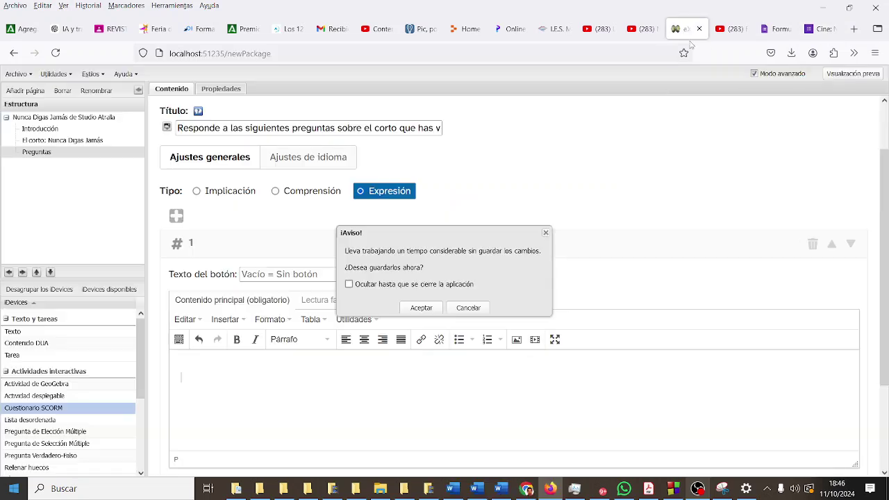
click(431, 310)
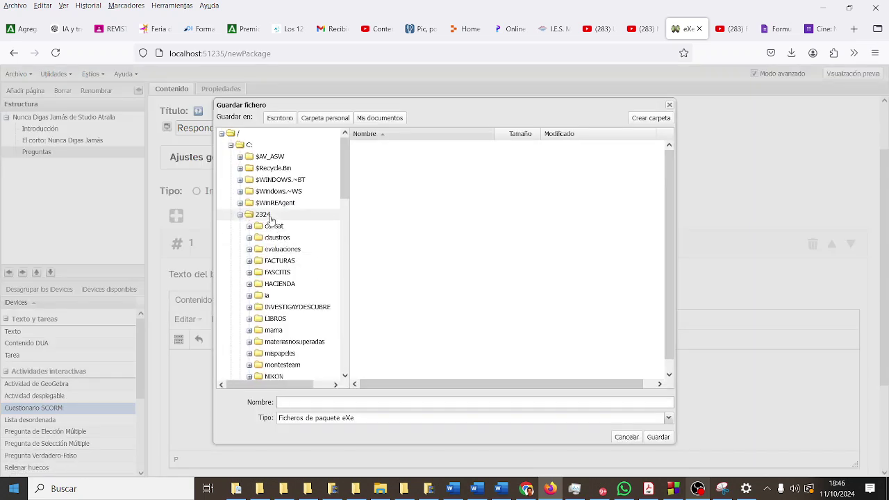
click(240, 214)
click(251, 227)
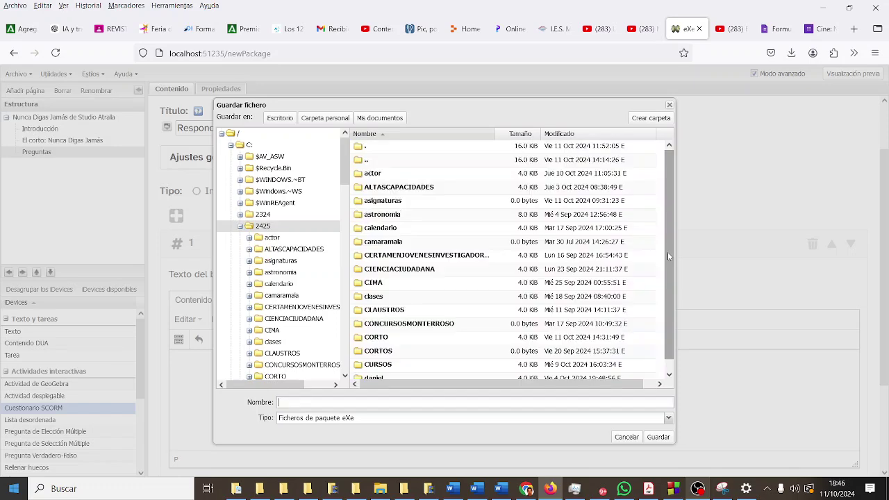
double_click(439, 282)
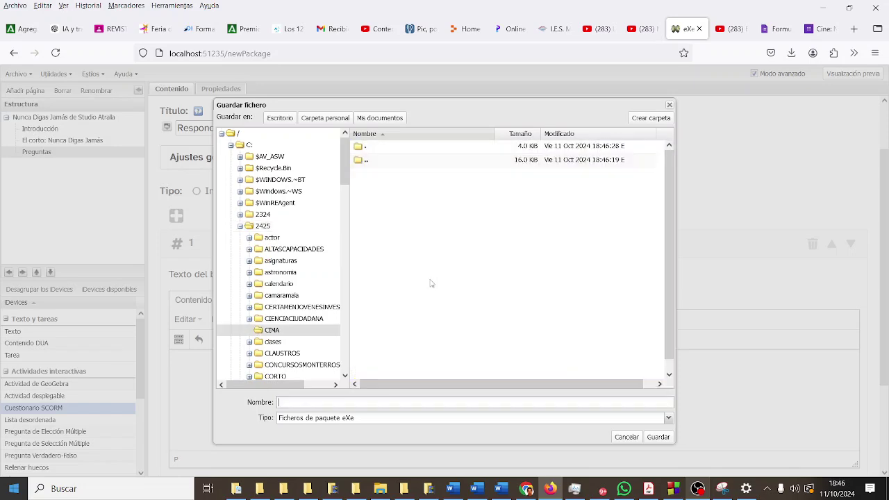
click(643, 122)
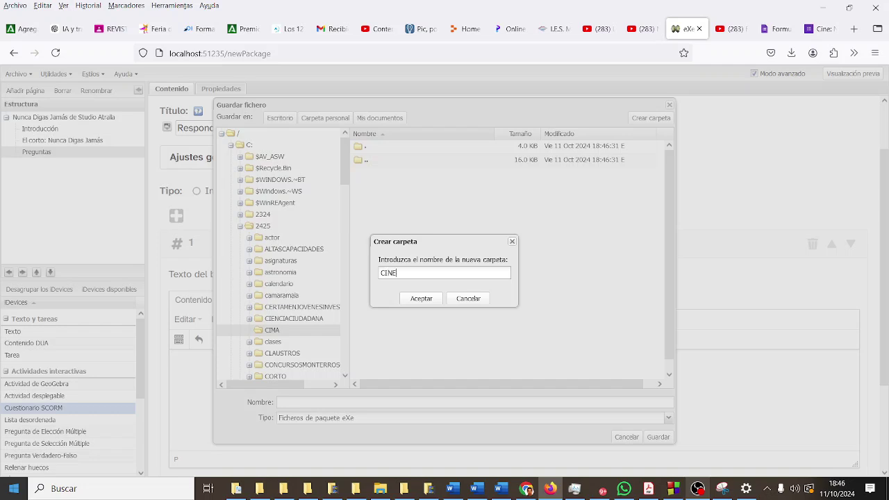
key(Return)
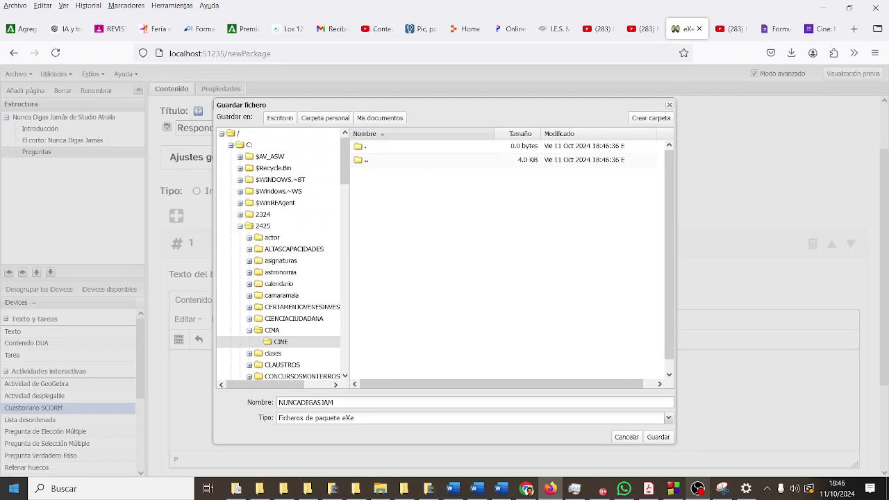
Step: Save the package as NUNCADIGASJAMAS in the new CINE folder
text(AS)
key(Return)
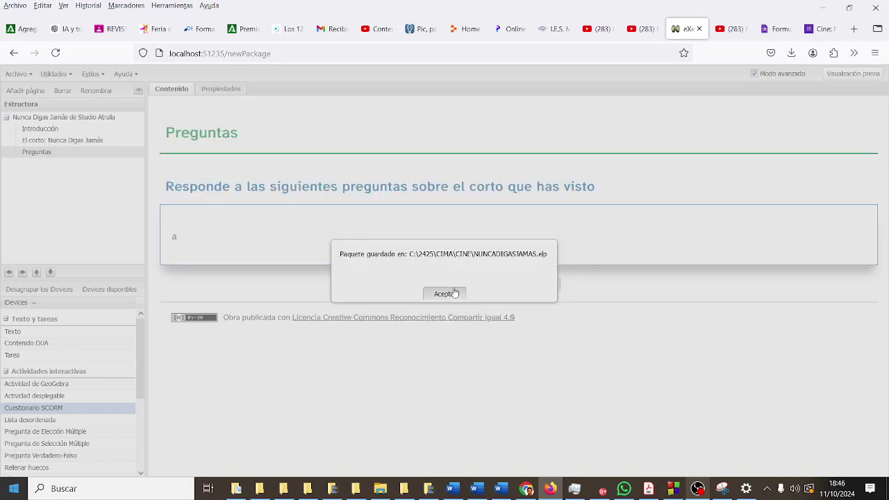
click(445, 293)
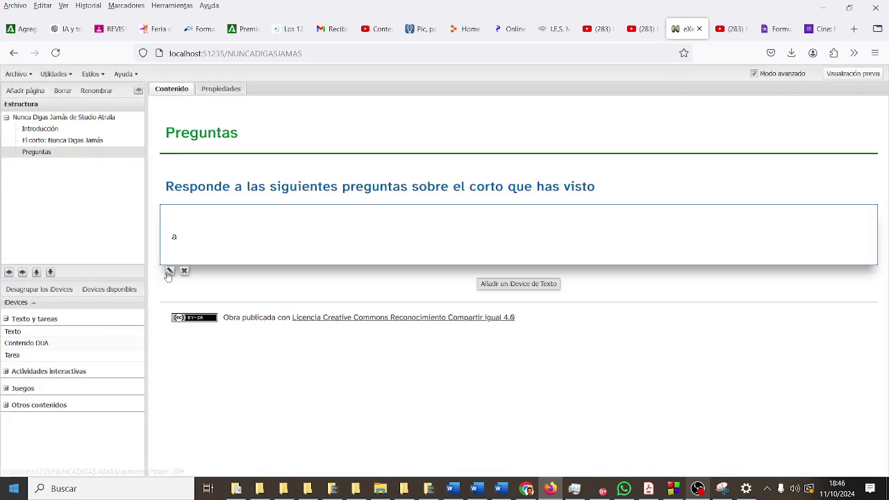
Step: Reopen the questions block on the Preguntas page for editing and delete its placeholder text "a"
click(168, 275)
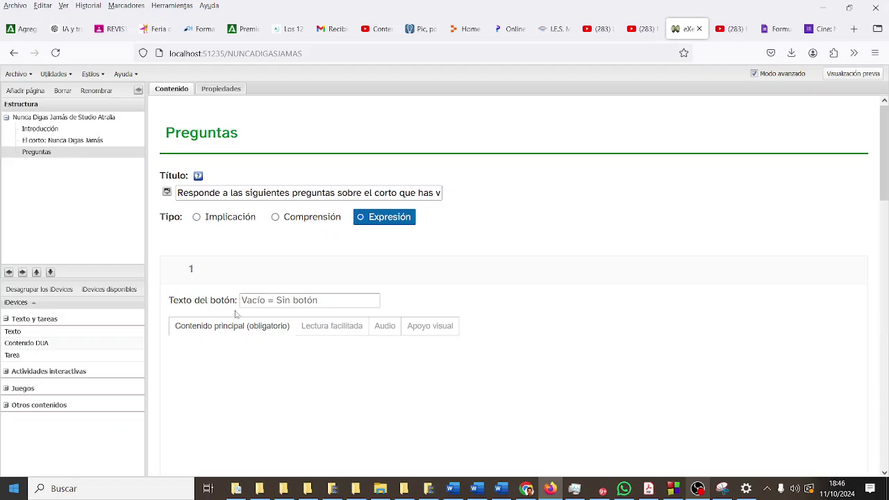
drag(214, 380, 164, 385)
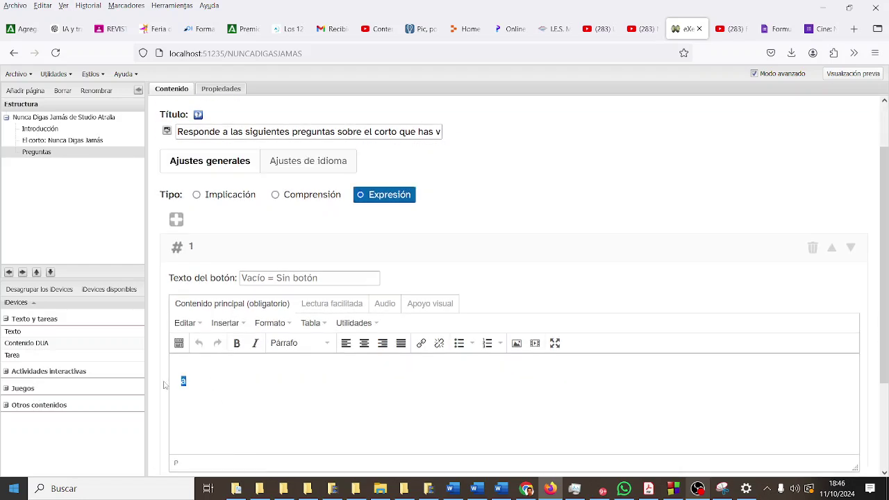
key(BackSpace)
Step: Switch to the form in Google Forms, copy its shortened link, and paste it into the eXeLearning questions block's main content
click(789, 35)
click(820, 28)
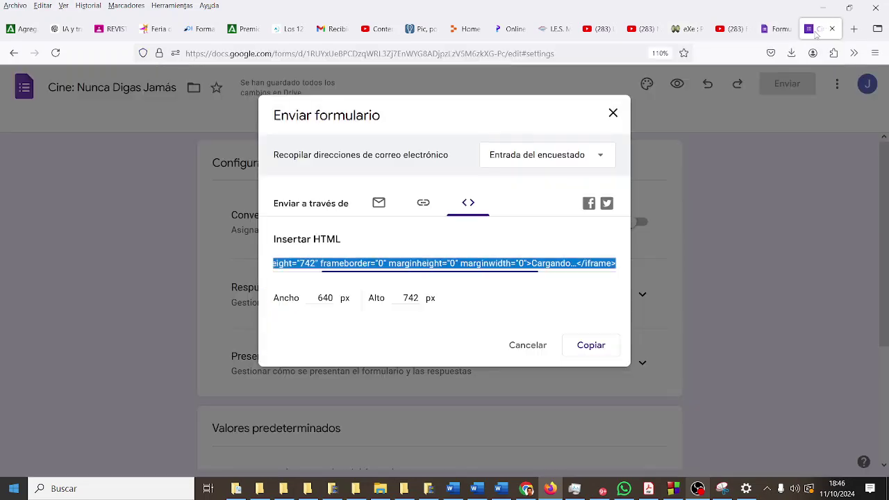
click(425, 204)
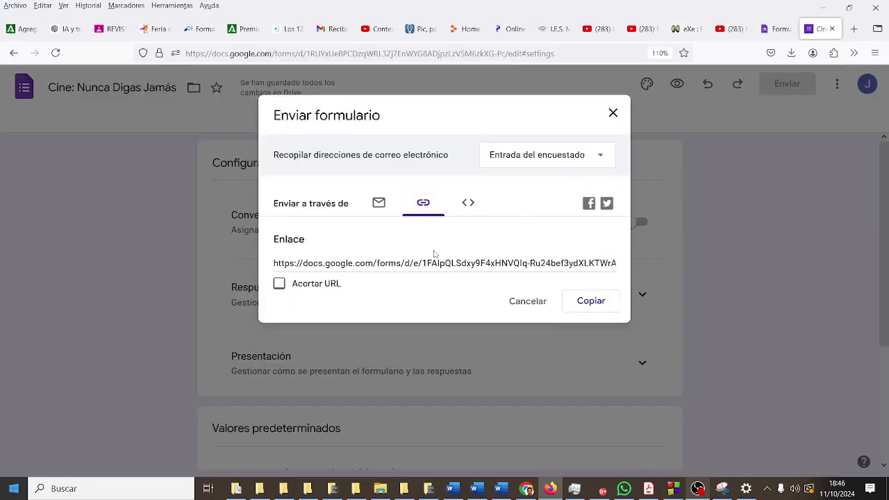
click(279, 284)
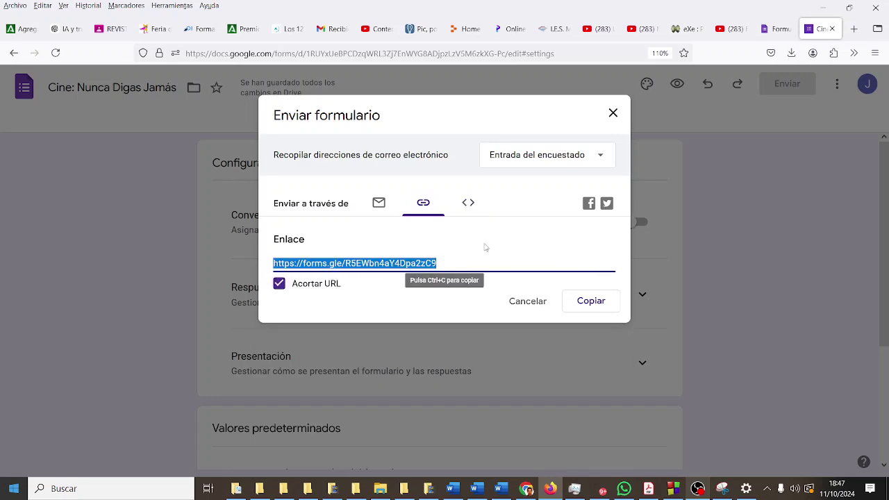
click(772, 31)
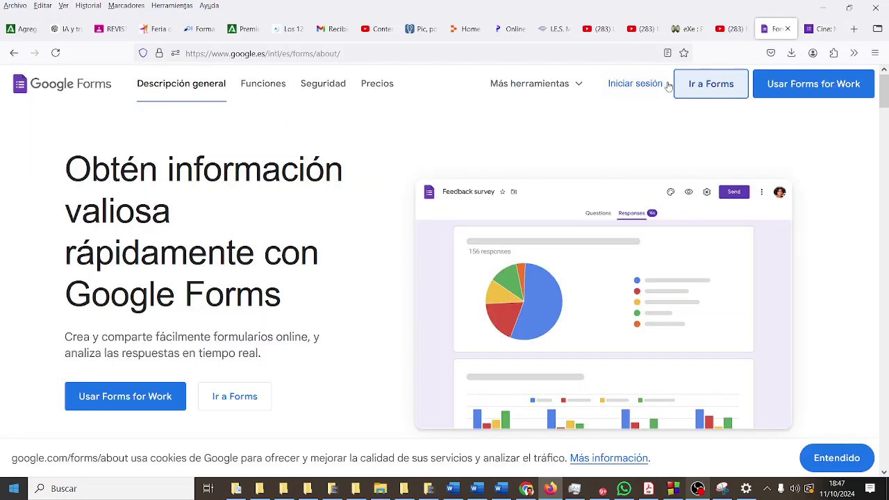
click(682, 28)
key(ctrl+v)
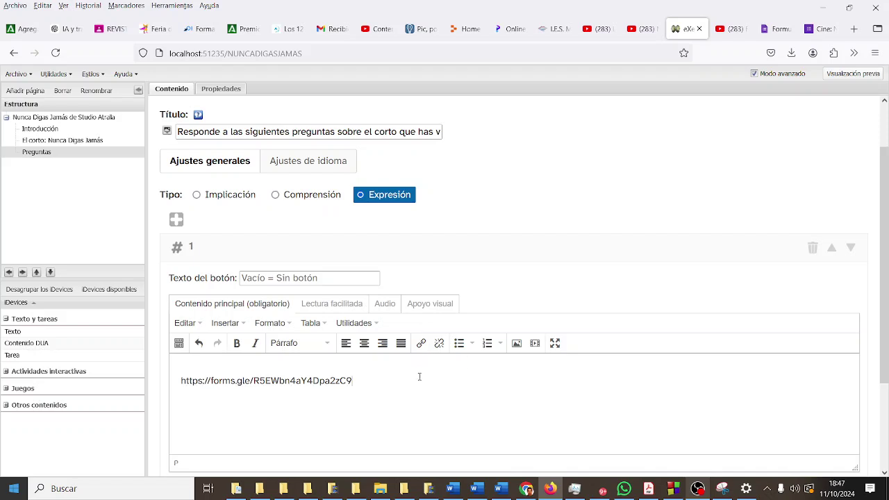
drag(419, 381, 105, 389)
click(427, 344)
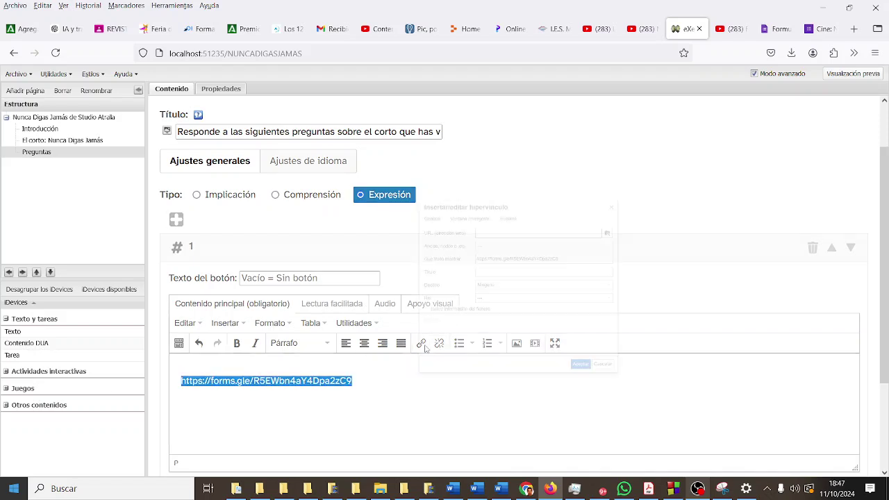
text(https://forms.gle/R5EWbn4aY4Dpa2zC9)
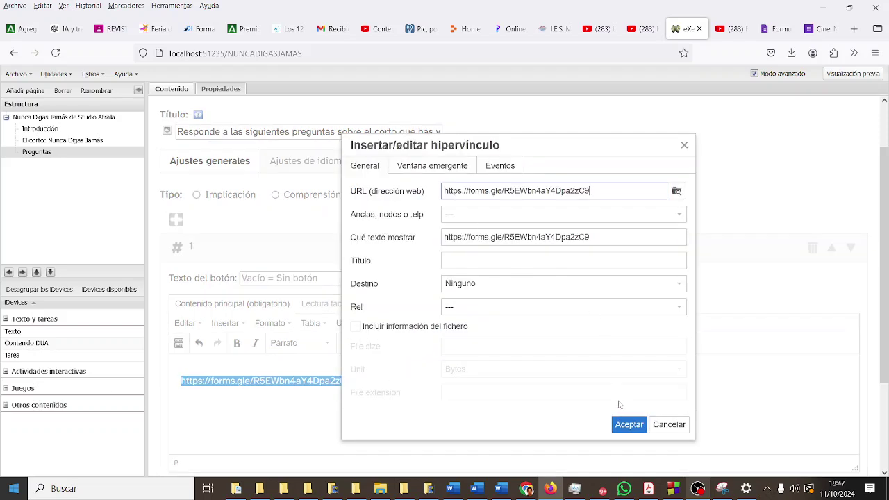
click(628, 424)
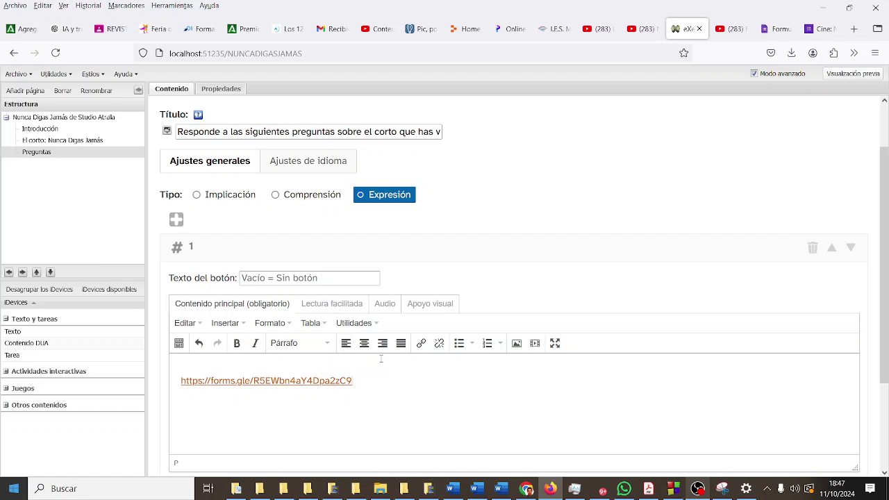
click(18, 73)
click(34, 142)
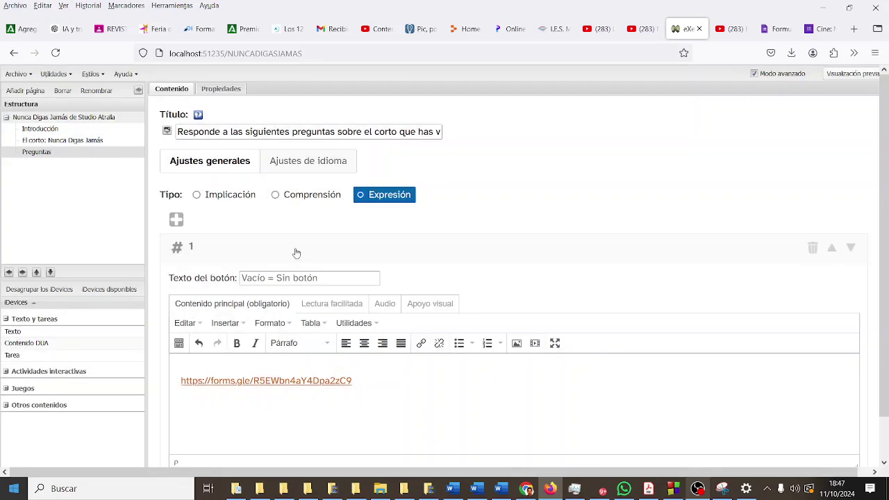
click(68, 74)
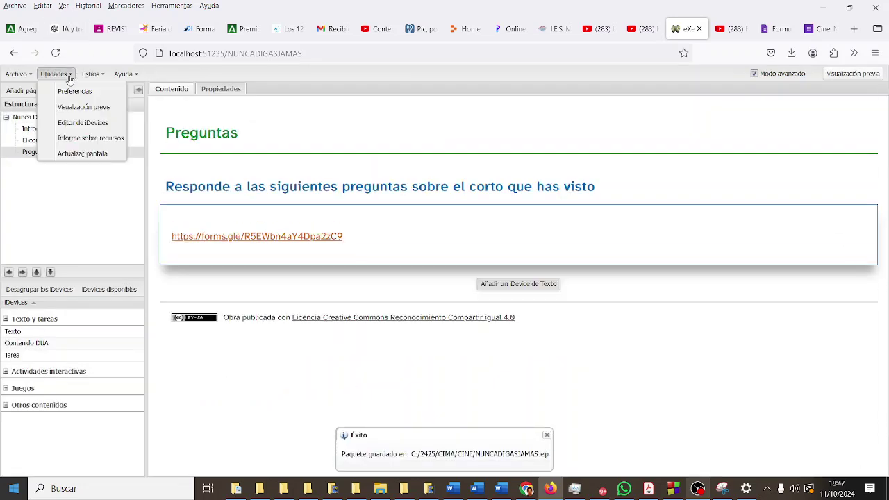
click(18, 74)
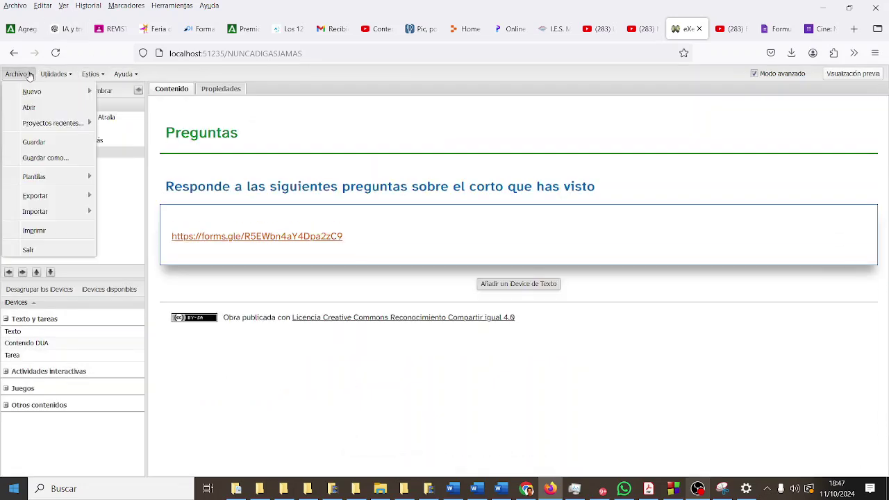
mouse_move(61, 202)
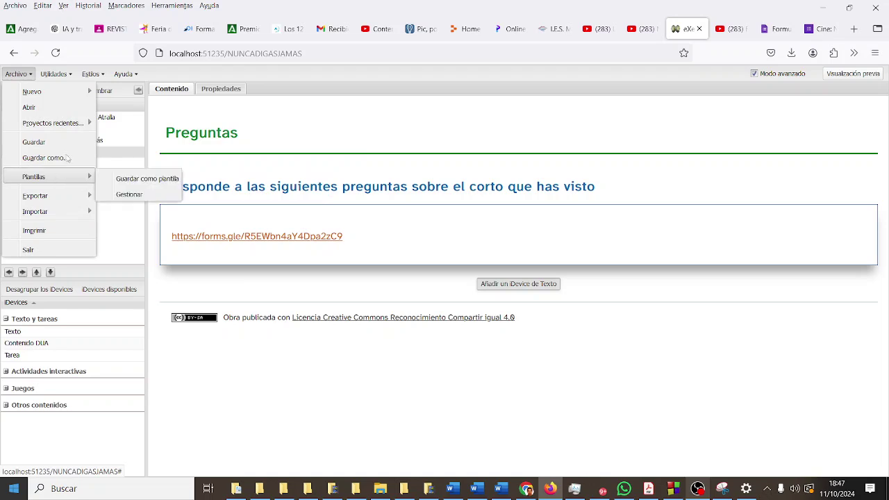
Step: Preview the package and check the Introducción, El corto: Nunca Digas Jamás and Preguntas pages
click(67, 75)
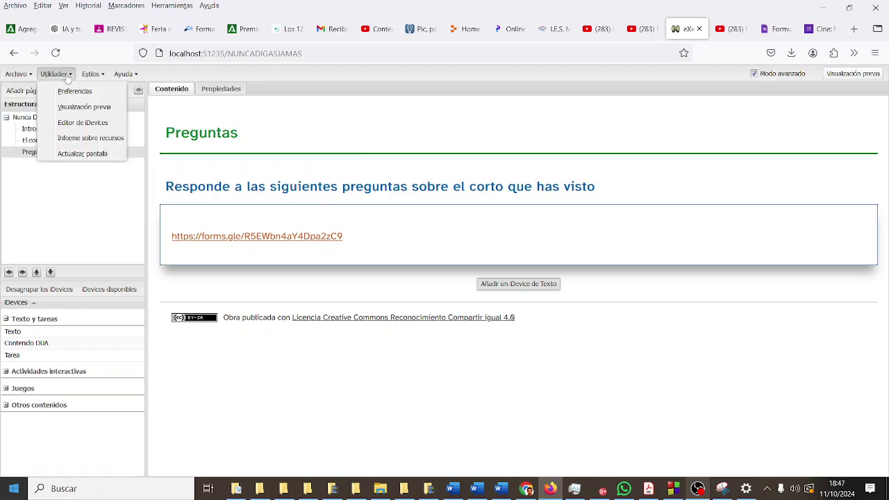
click(81, 108)
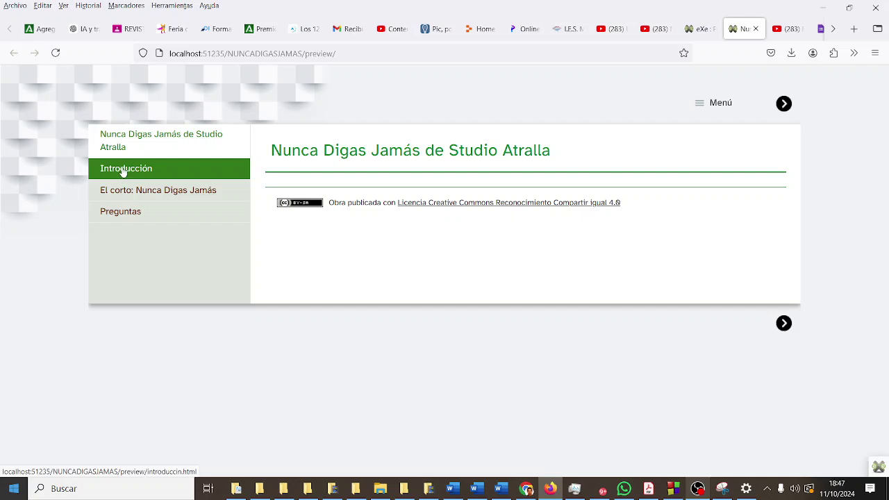
click(122, 172)
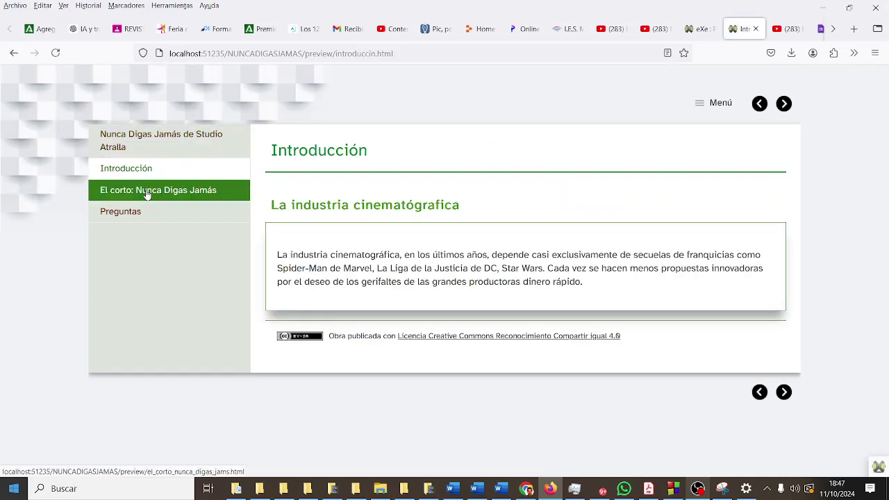
click(147, 195)
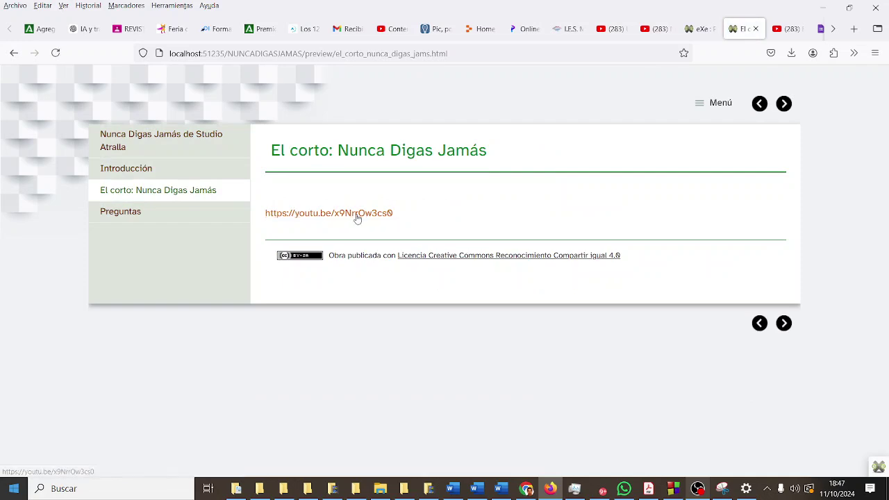
click(191, 221)
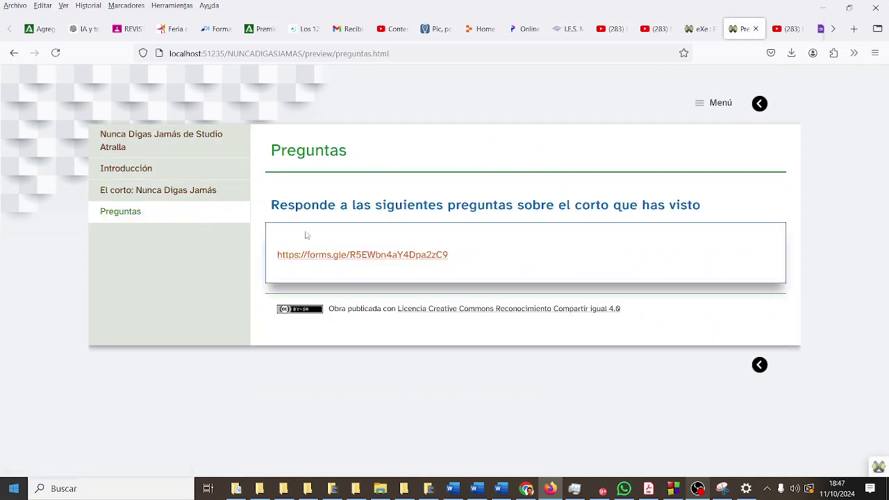
click(197, 201)
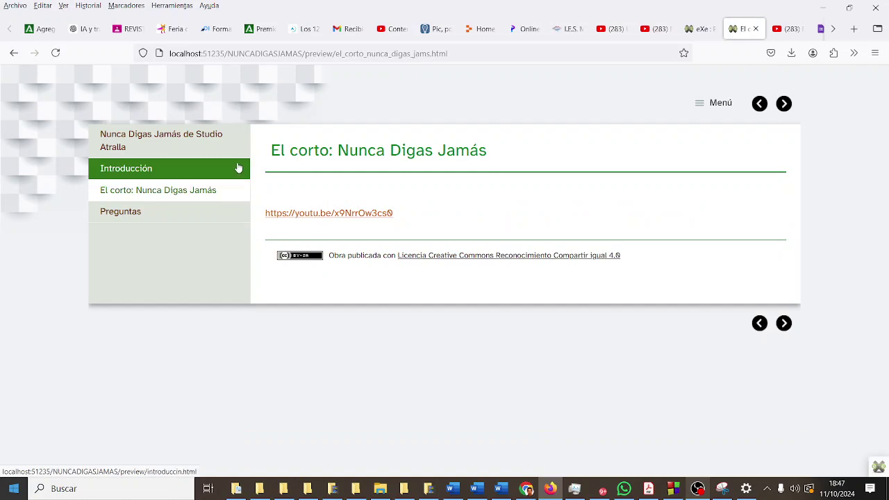
Step: Export the package as a single HTML page into CINE, titled "Nunca Digas Jamás", described as "Nunca Digas Jamás CIMA CINE IES Monterroso", with the author's name
click(700, 30)
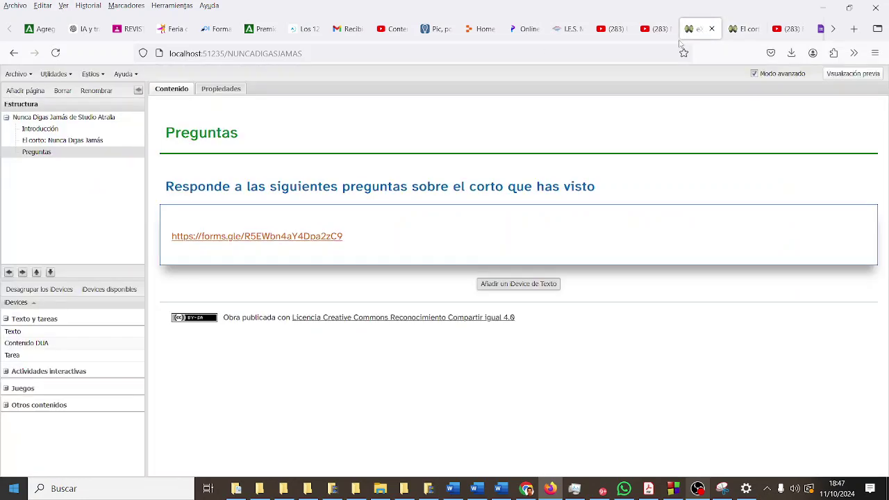
click(19, 74)
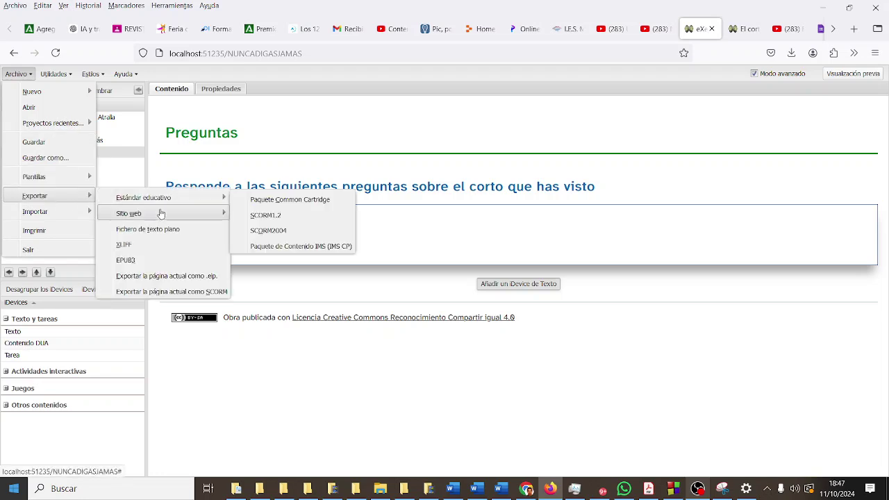
mouse_move(161, 213)
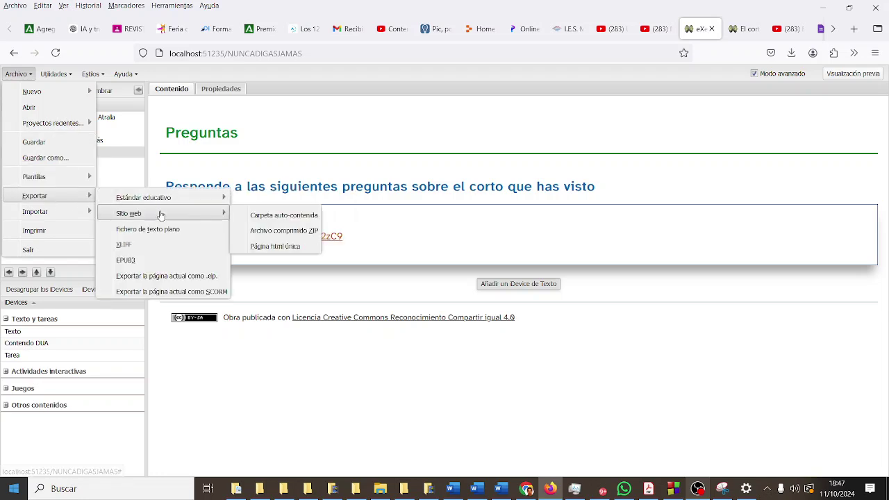
click(281, 247)
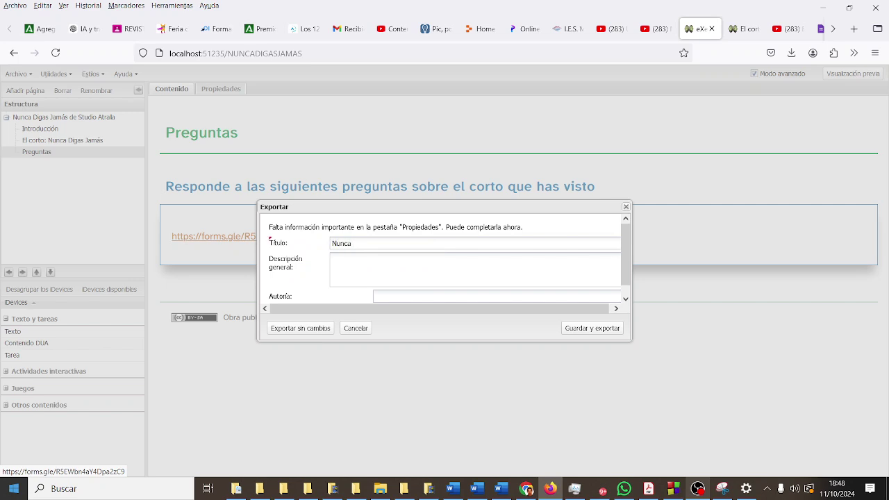
key(Tab)
text(N)
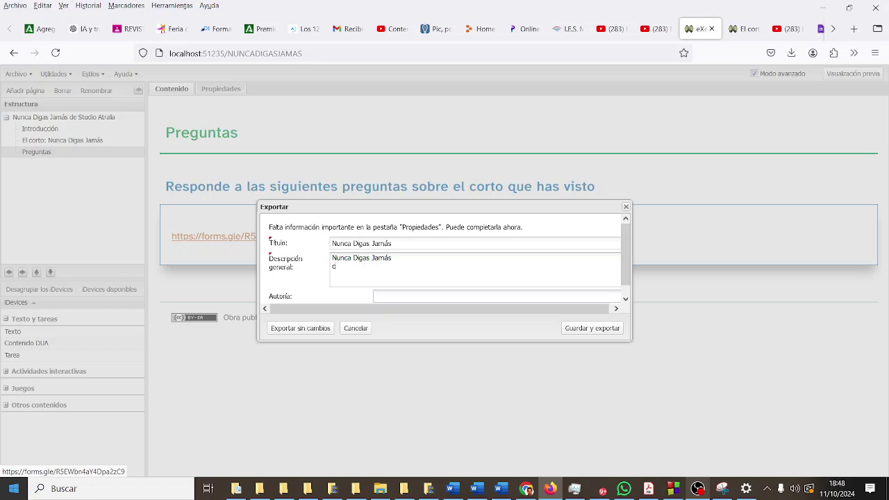
text(CIMA CINE IES Monterroso)
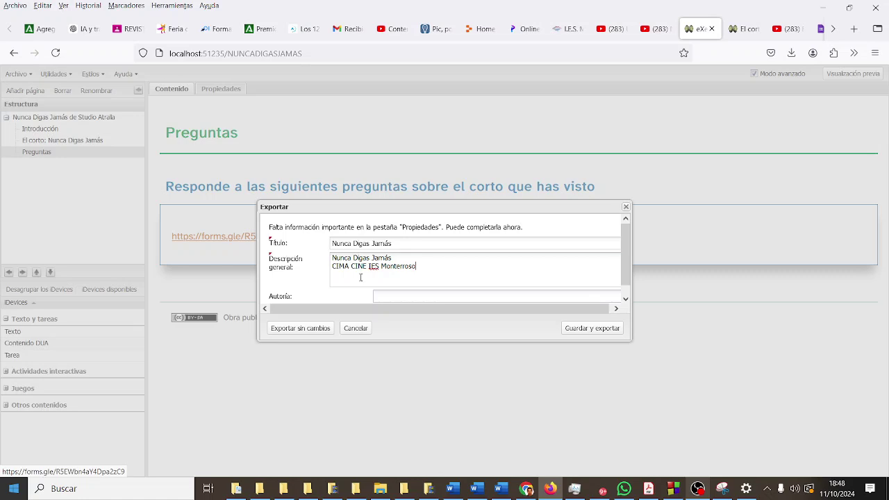
click(426, 296)
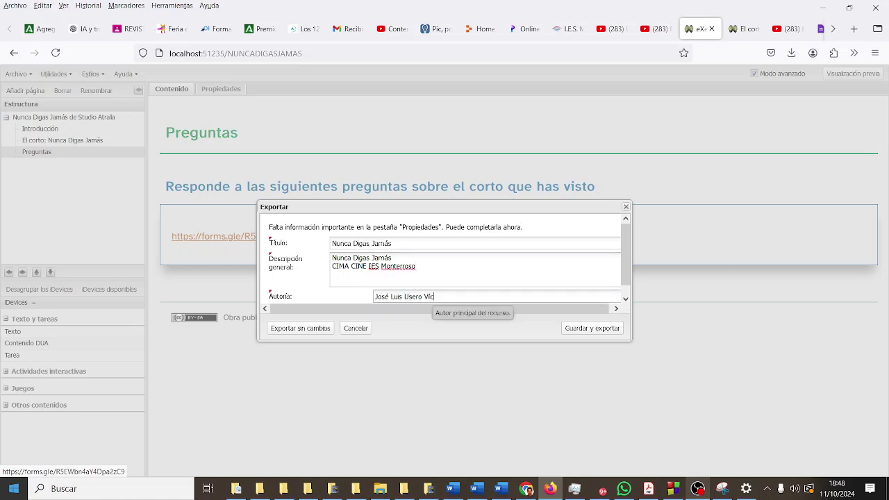
click(583, 328)
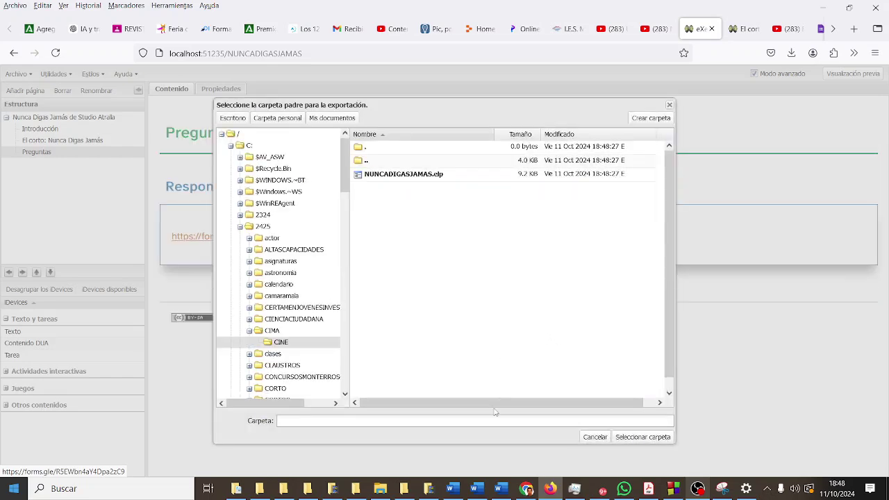
click(643, 437)
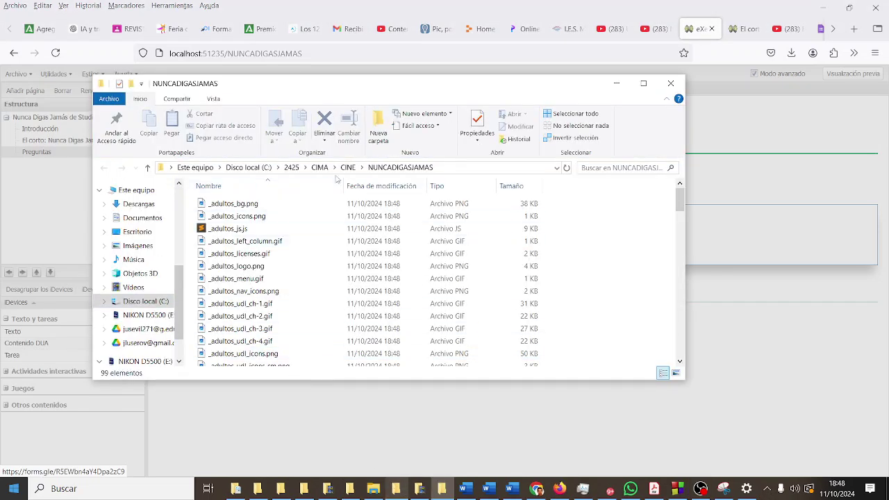
Step: Find index.html in the exported NUNCADIGASJAMAS folder and open it in the browser
scroll(312, 243, down, 10)
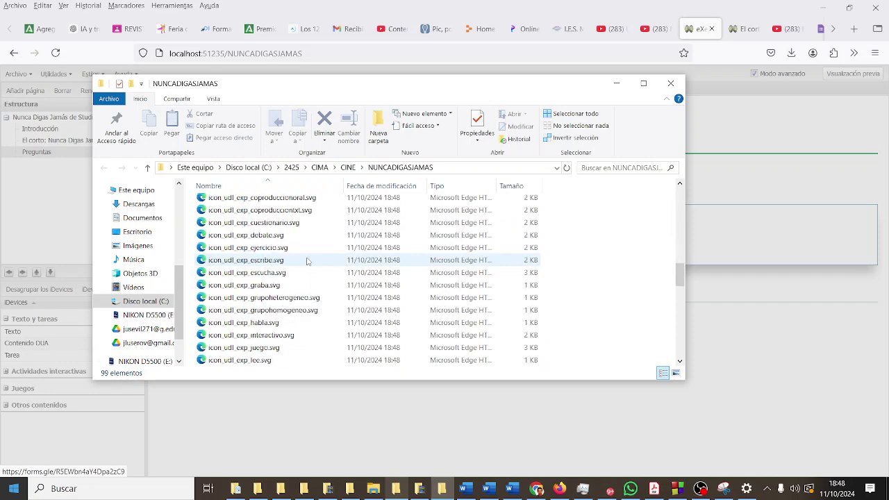
scroll(308, 261, up, 4)
scroll(307, 261, up, 1)
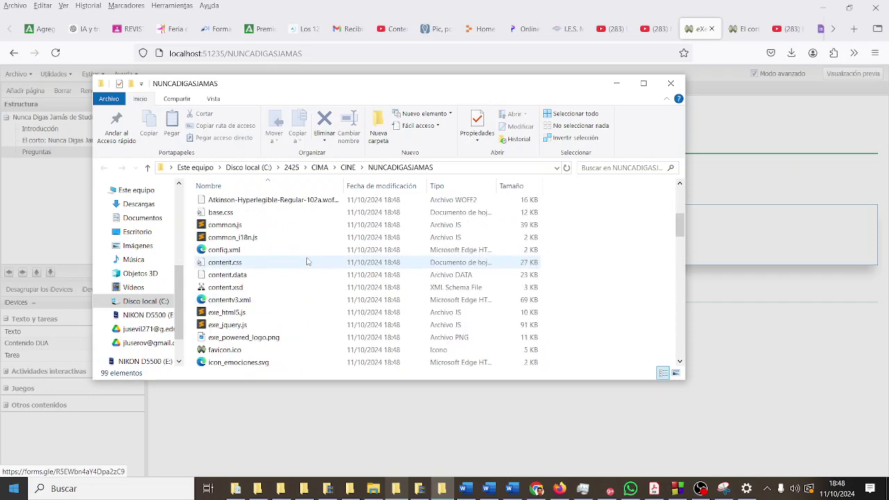
scroll(308, 261, down, 20)
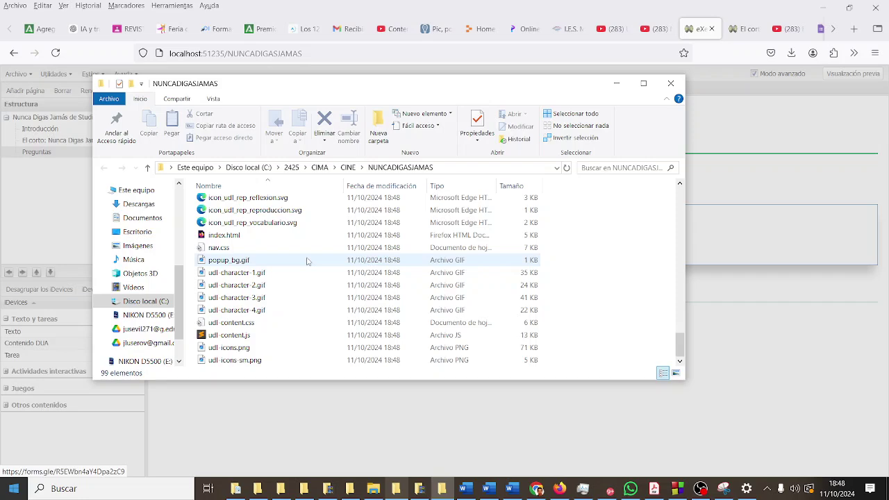
double_click(295, 235)
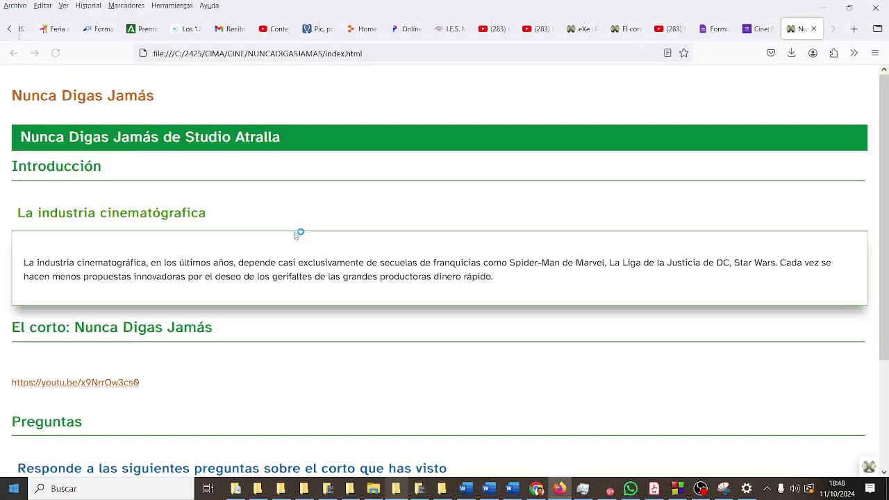
Step: Look over the exported Nunca Digas Jamás page, close it, and dismiss the export notice in eXeLearning
scroll(298, 234, down, 3)
scroll(294, 234, up, 3)
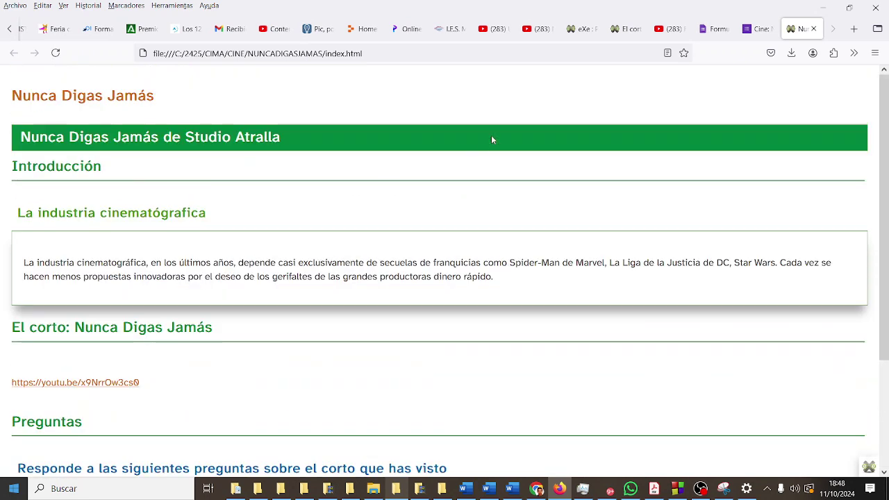
click(813, 29)
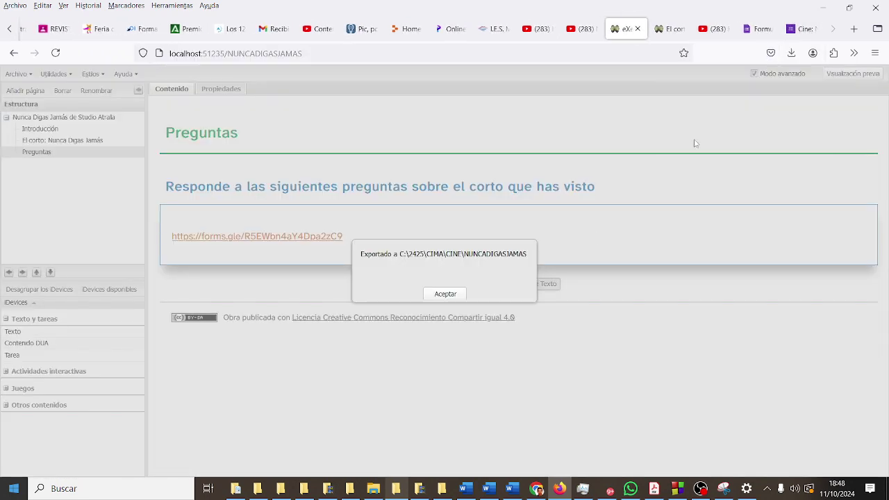
click(448, 296)
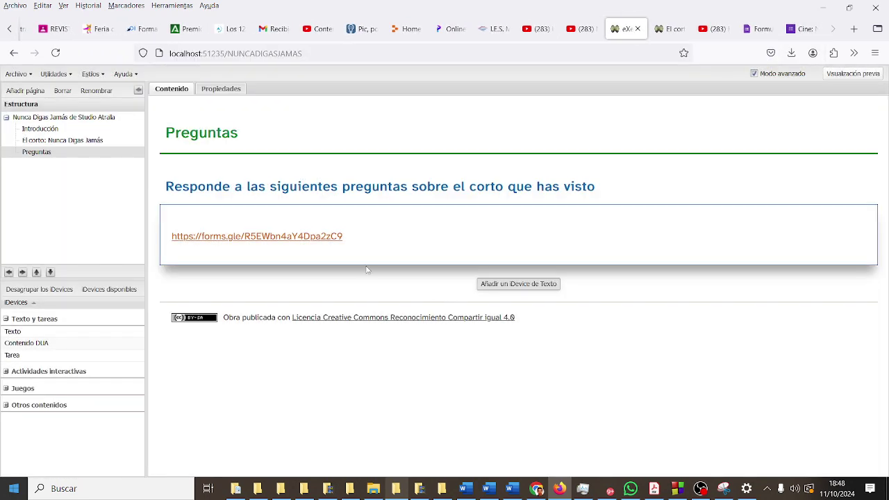
click(17, 73)
mouse_move(50, 197)
mouse_move(160, 205)
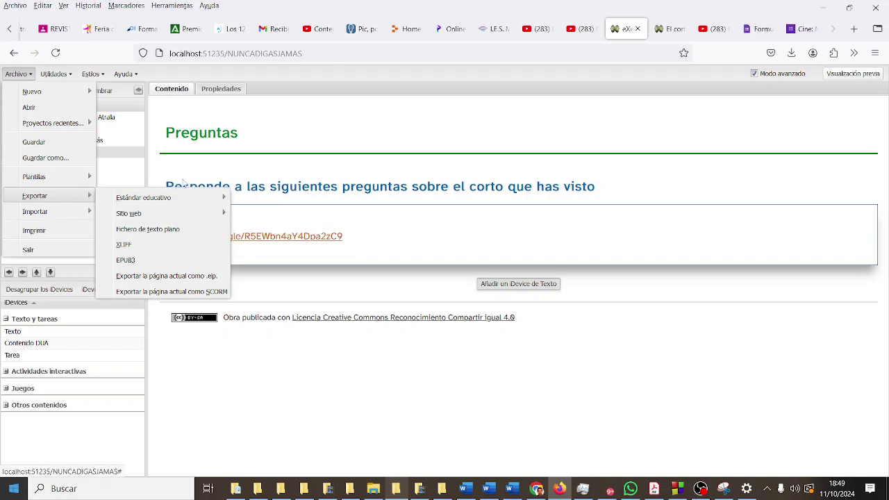
click(184, 182)
Step: Open the content block holding the video link on the El corto: Nunca Digas Jamás page for editing
click(87, 142)
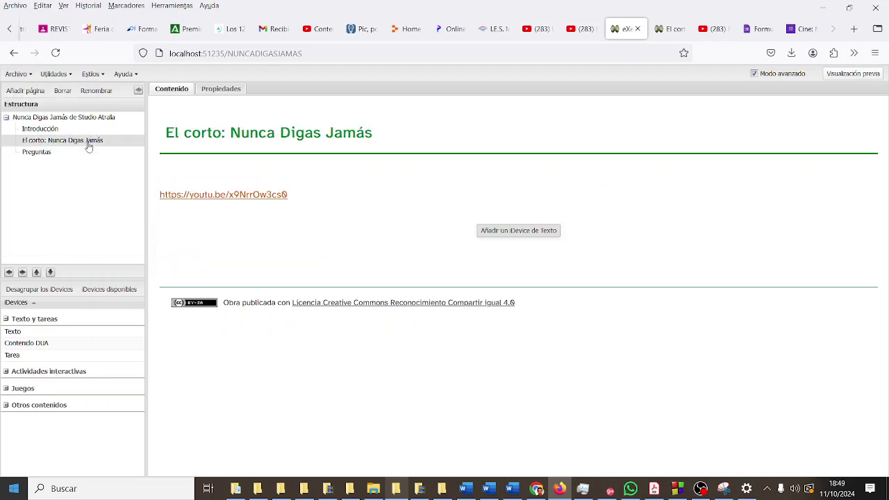
mouse_move(262, 213)
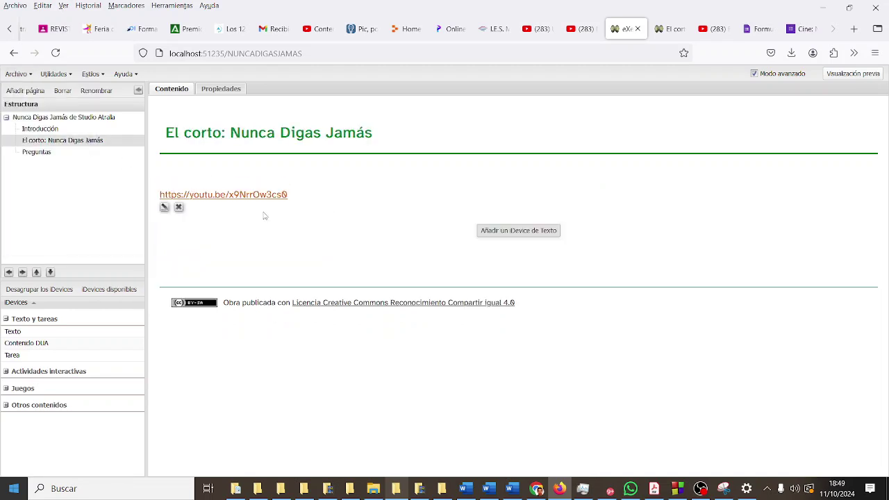
click(164, 208)
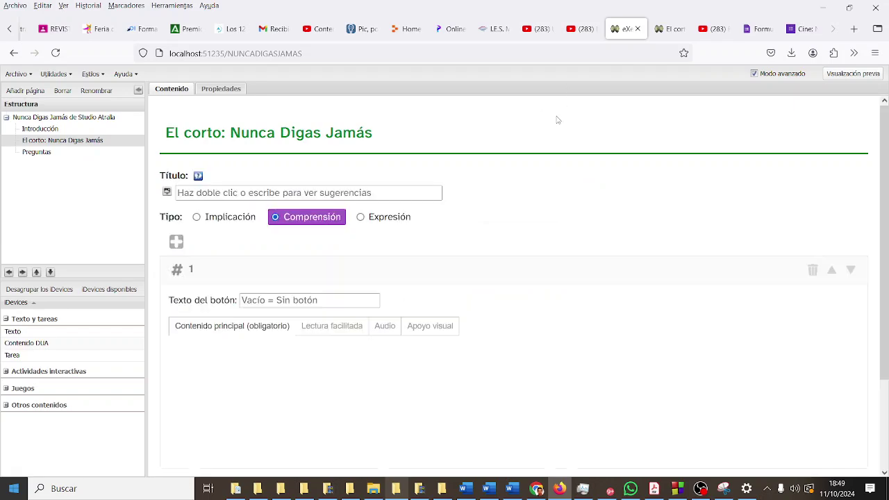
Step: Copy the iframe embed code of the NUNCA DIGAS JAMÁS video from its YouTube sharing options
click(580, 29)
right_click(474, 194)
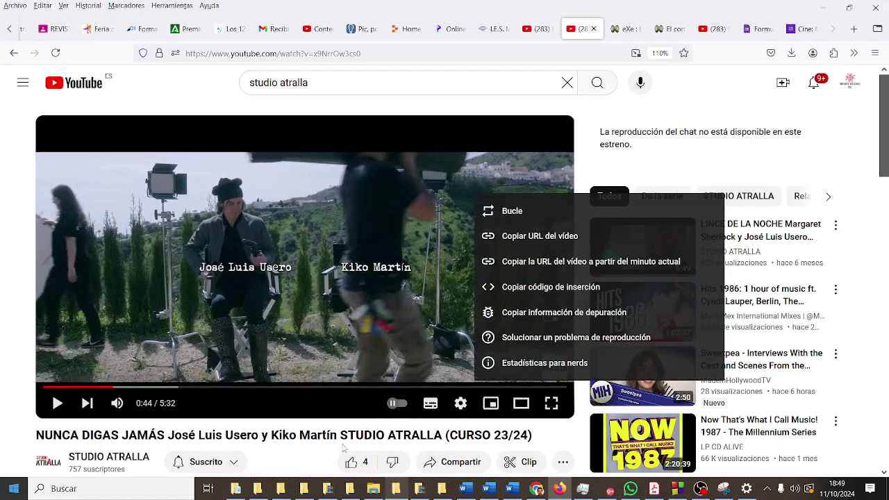
scroll(323, 461, down, 1)
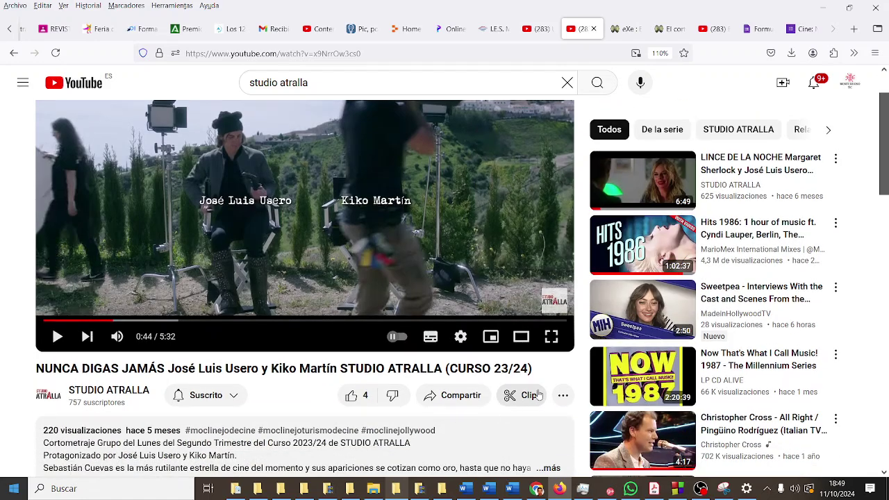
click(562, 395)
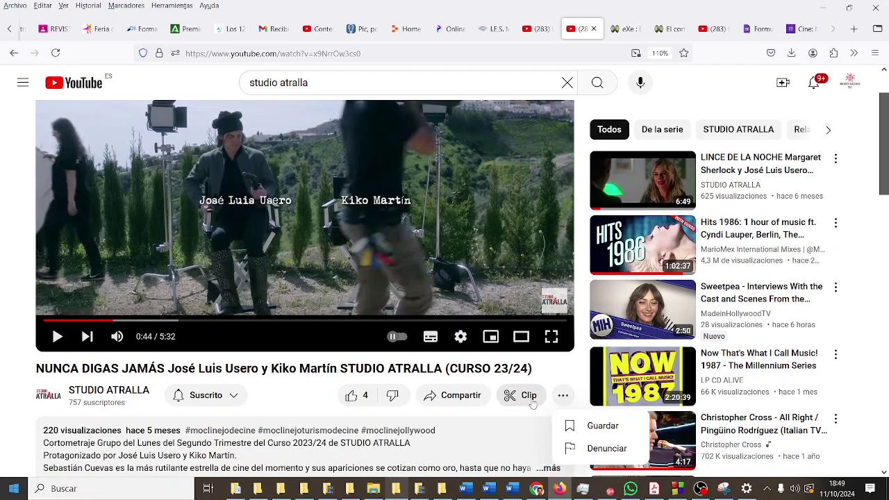
click(462, 397)
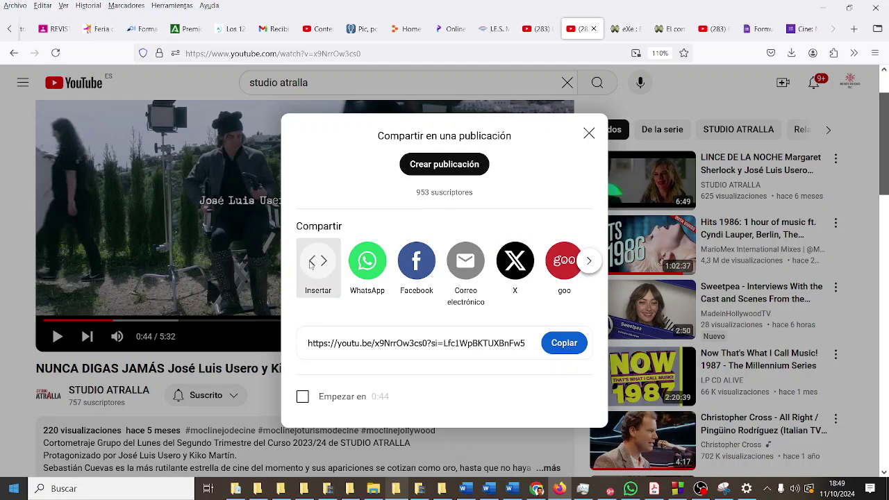
click(317, 261)
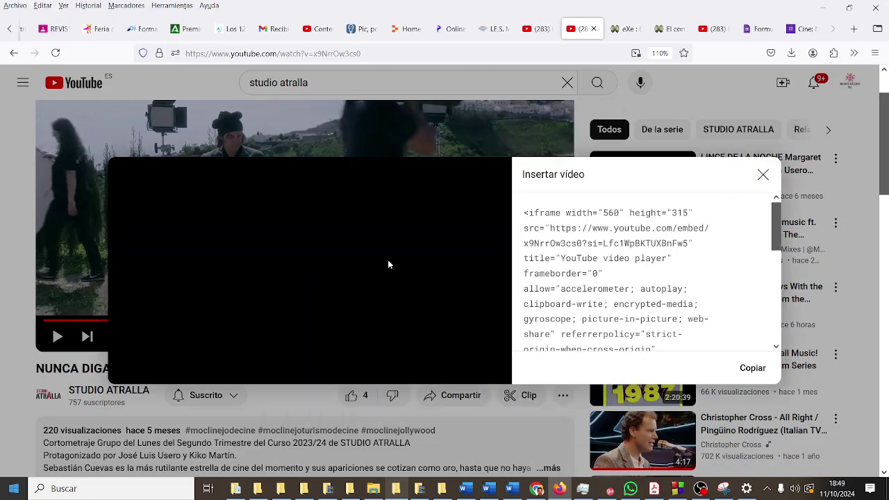
click(752, 368)
Step: Paste the copied YouTube iframe code below the video link in the source code of the El corto block
click(667, 31)
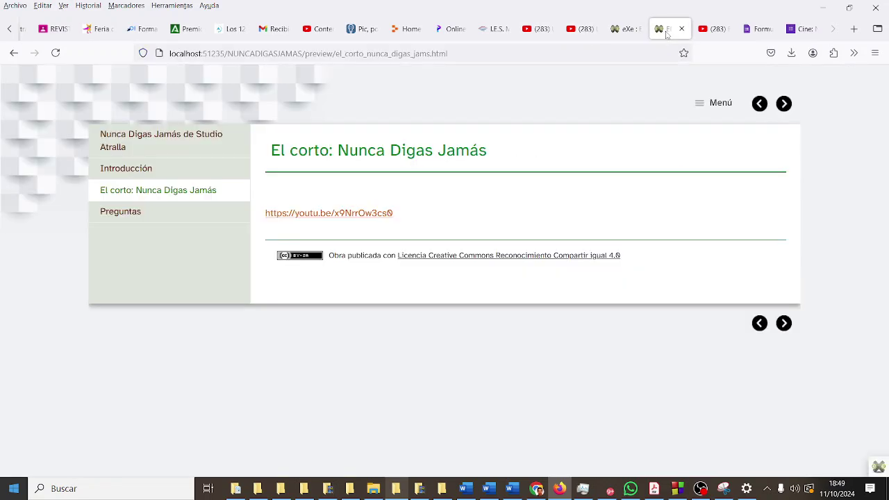
click(626, 32)
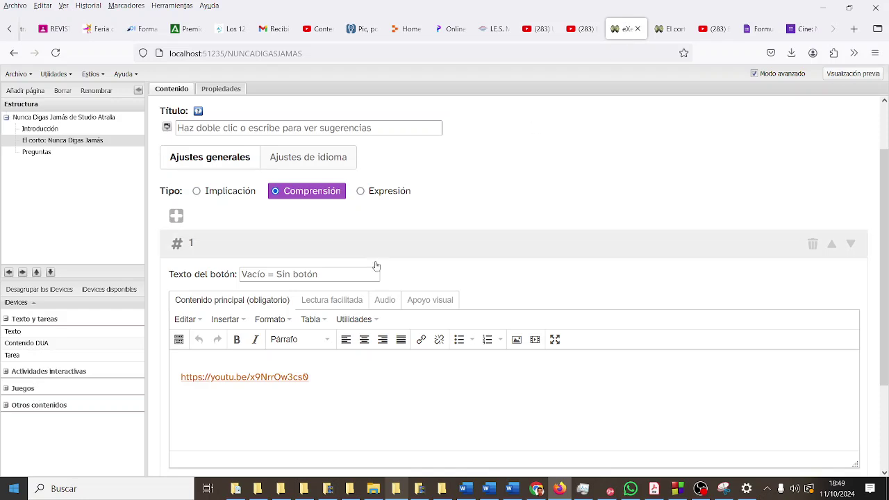
click(385, 375)
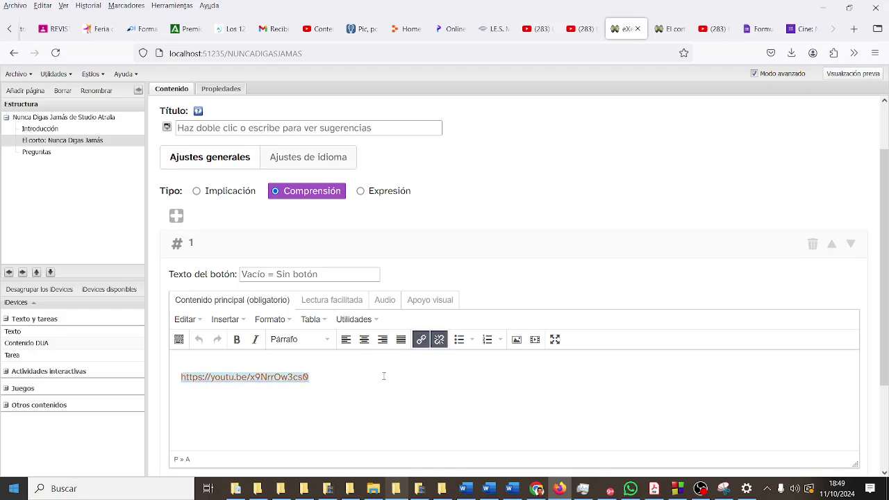
key(Return)
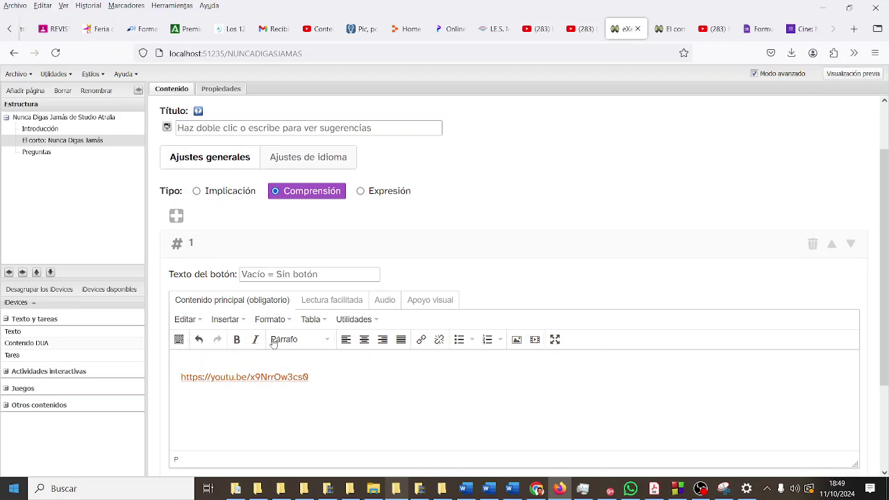
scroll(324, 327, down, 2)
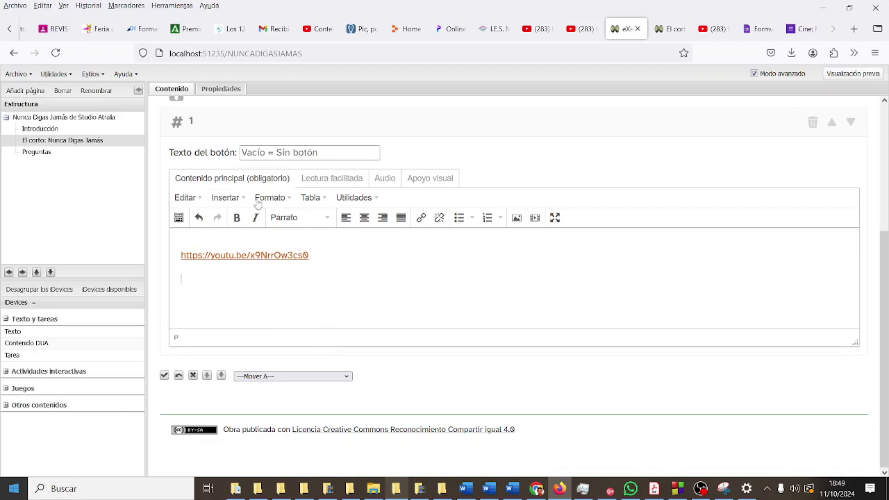
click(355, 199)
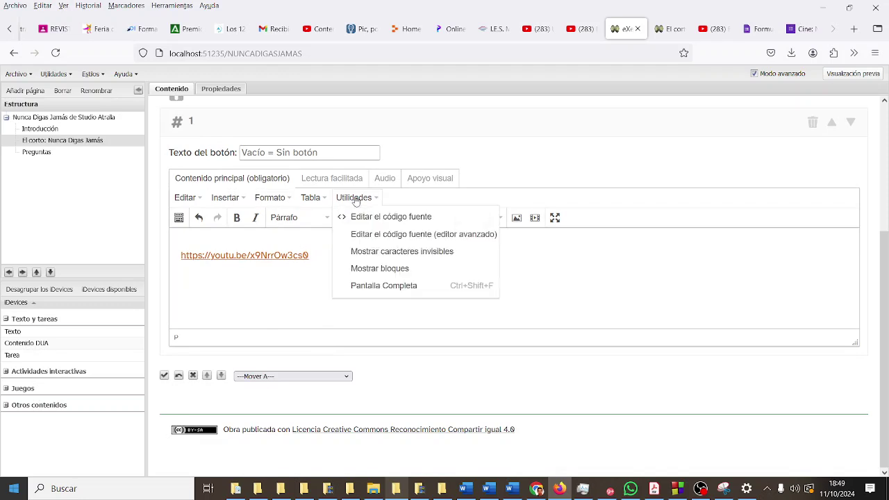
click(389, 216)
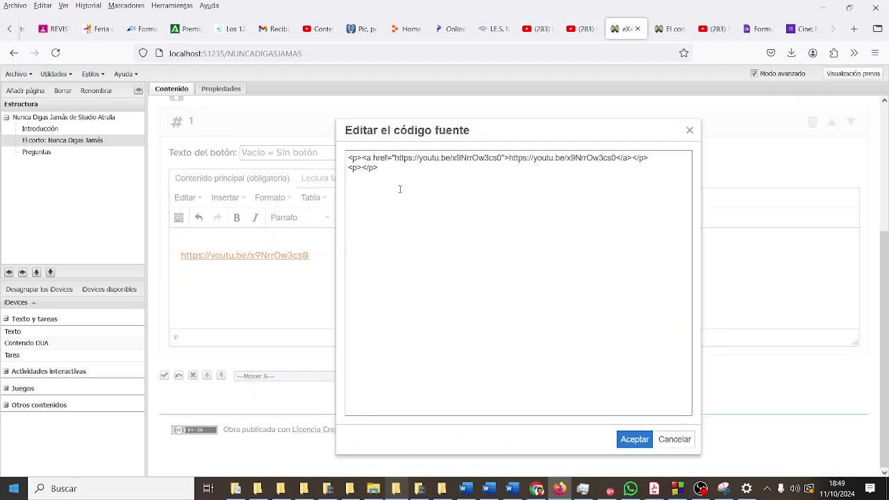
key(ctrl+v)
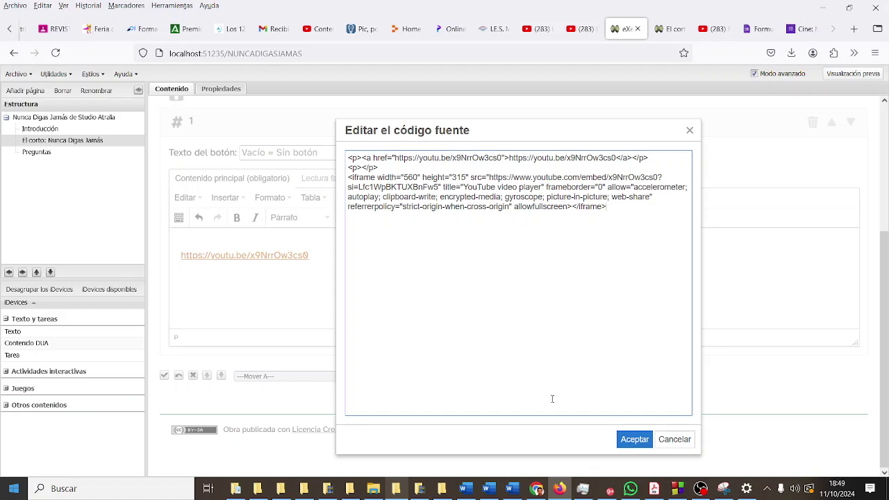
click(633, 439)
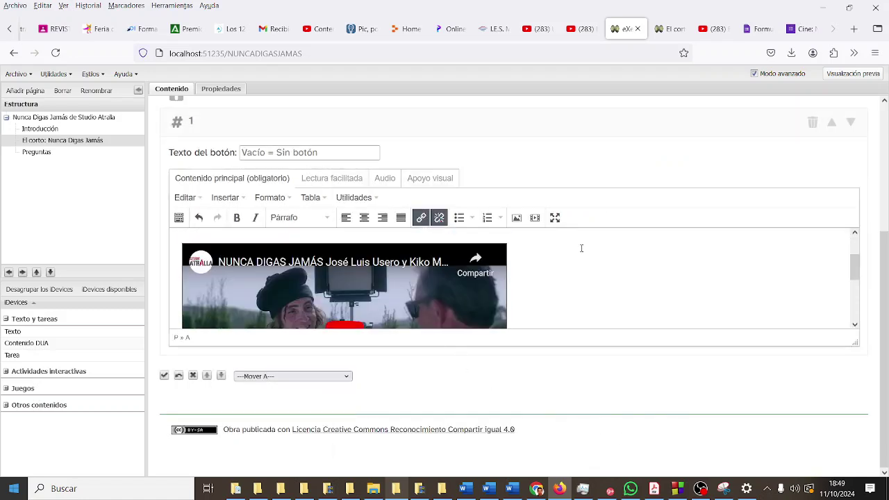
Step: Delete the youtu.be link and empty line above the embedded video, and save the block
click(365, 244)
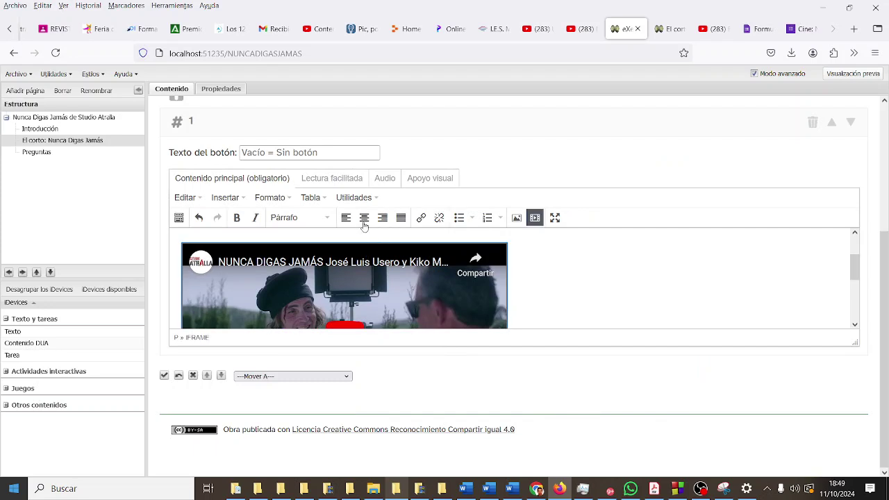
scroll(452, 302, up, 1)
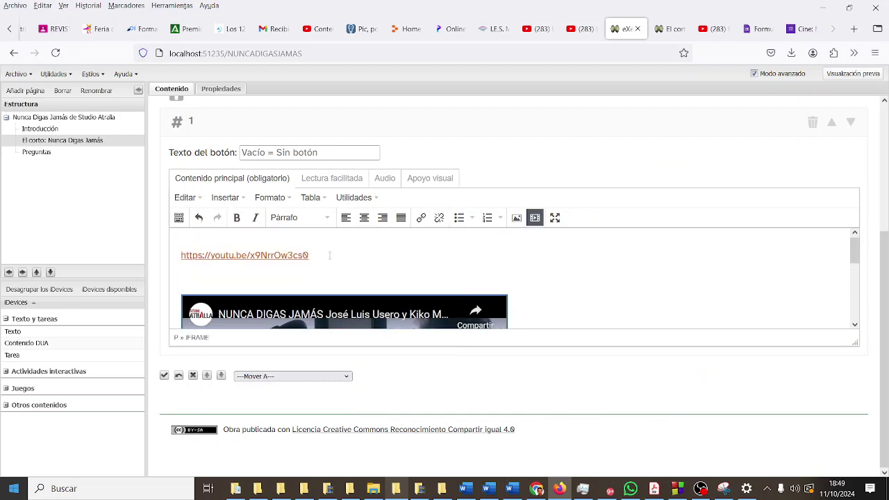
drag(330, 255, 178, 255)
key(BackSpace)
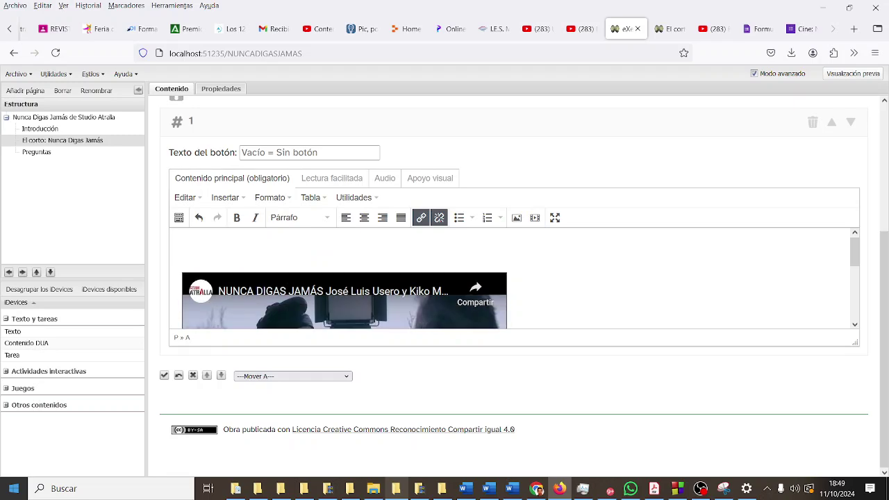
key(BackSpace)
click(61, 148)
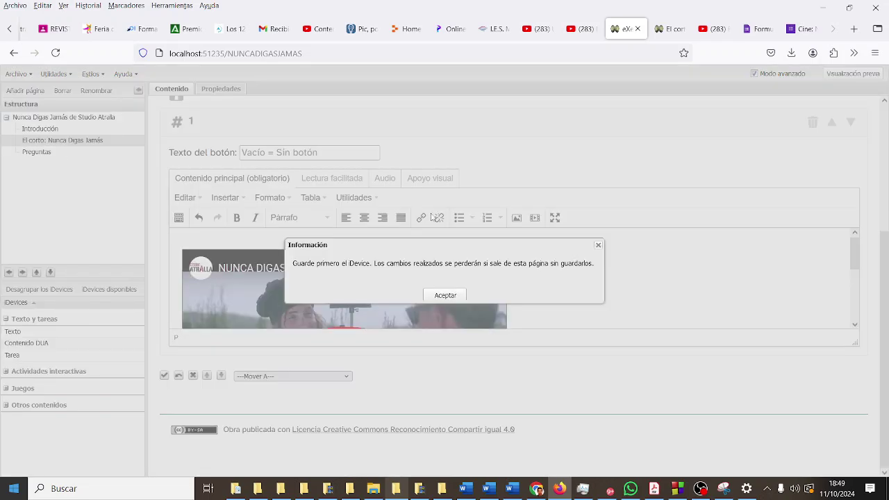
click(458, 304)
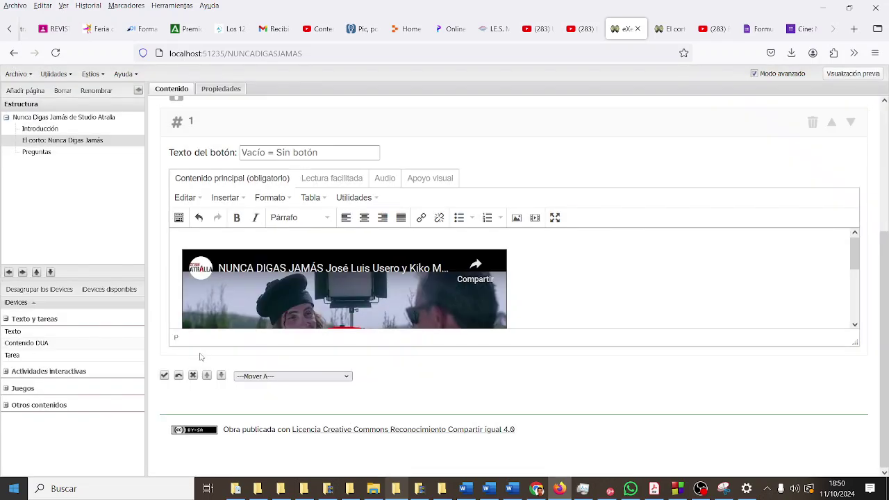
click(165, 375)
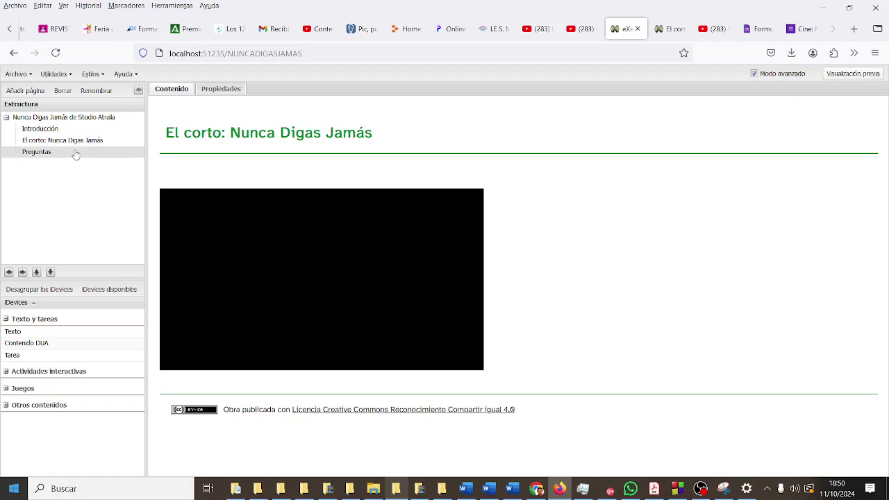
Step: Open the Preguntas content block for editing and copy the embed HTML of the Google form Cine: Nunca Digas Jamás
click(76, 153)
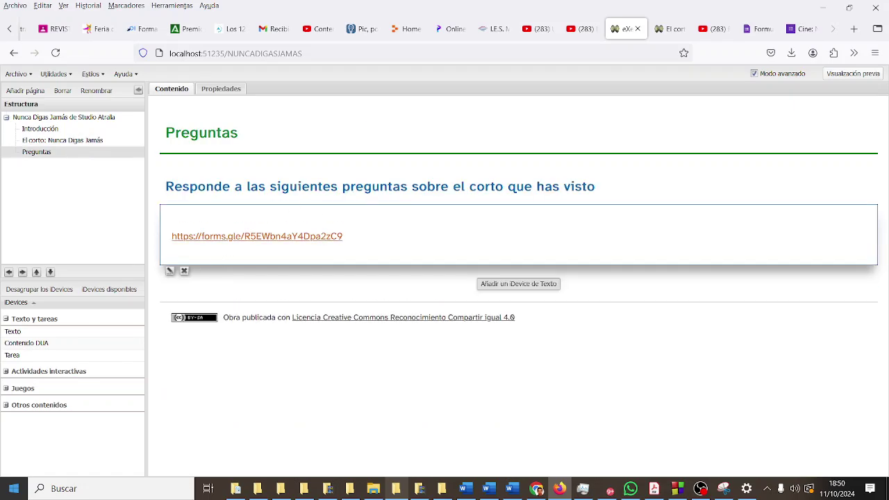
click(169, 271)
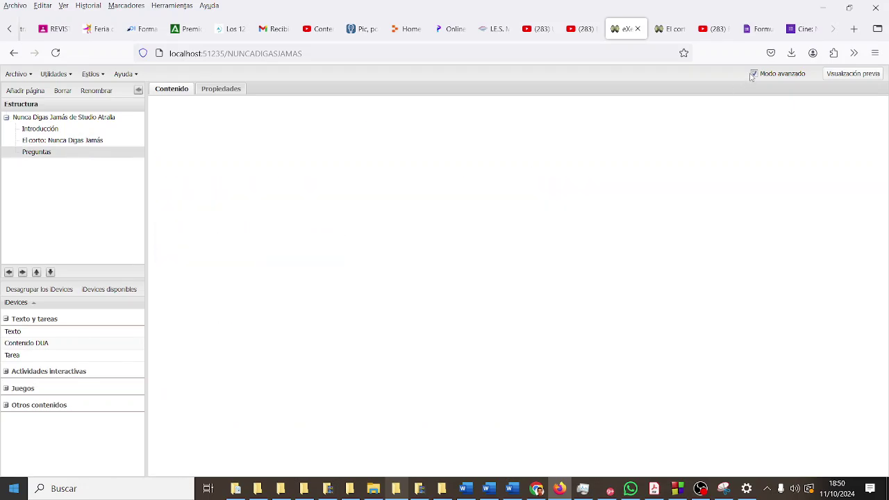
click(757, 31)
click(803, 29)
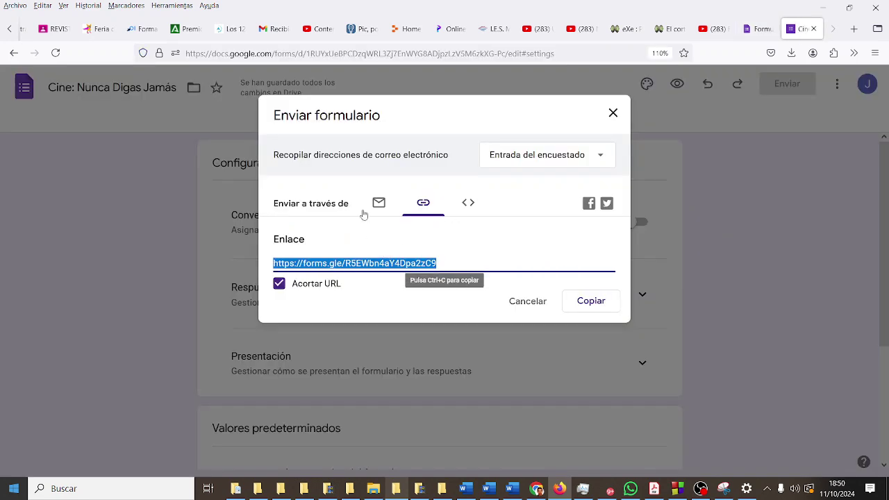
click(467, 202)
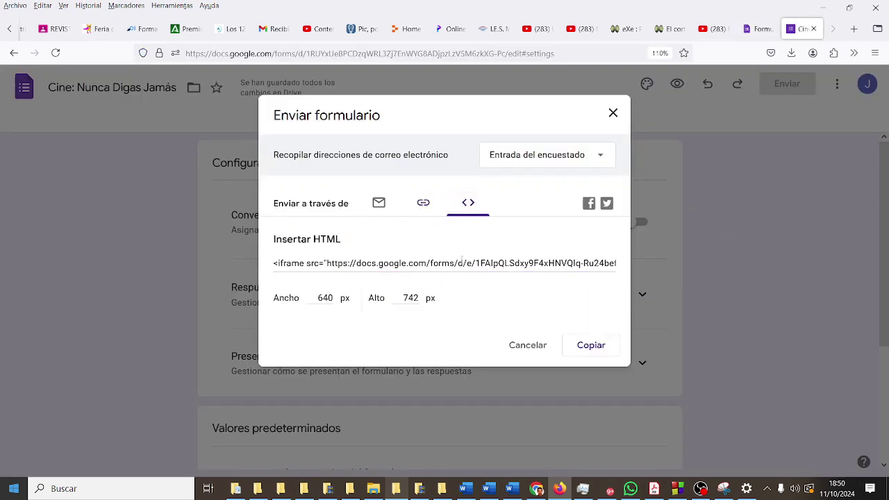
click(586, 343)
Step: Close the old browser preview of the El corto page and return to the Preguntas block in the eXeLearning editor
mouse_move(696, 39)
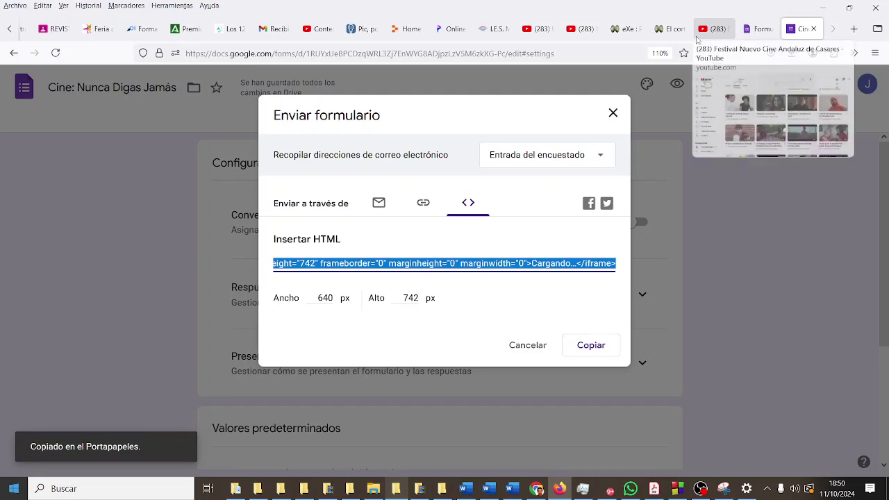
click(665, 30)
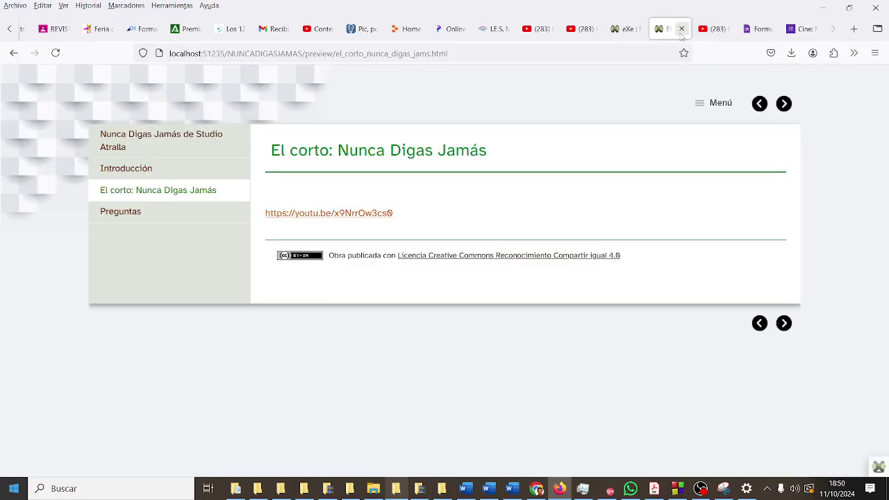
click(681, 28)
click(628, 28)
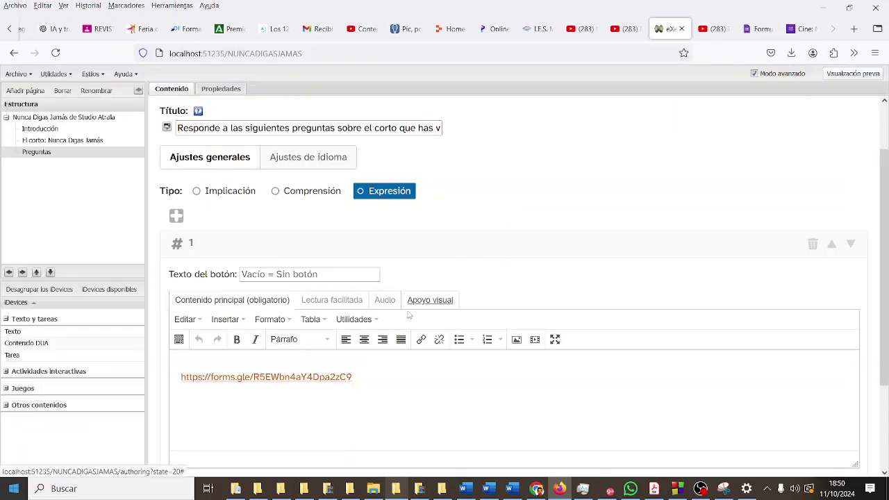
Step: Add an empty line below the forms.gle link and paste the copied Google form iframe code beneath it in the Preguntas block's source code
triple_click(383, 379)
click(383, 379)
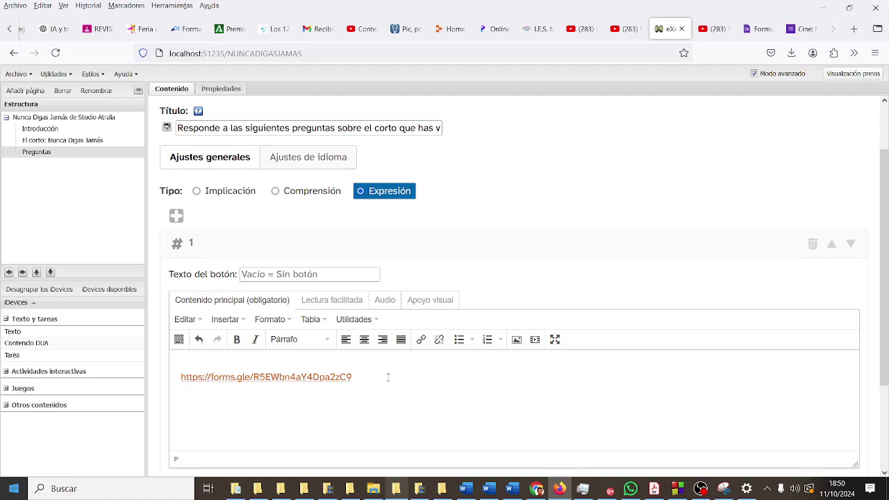
key(Return)
click(351, 320)
click(363, 337)
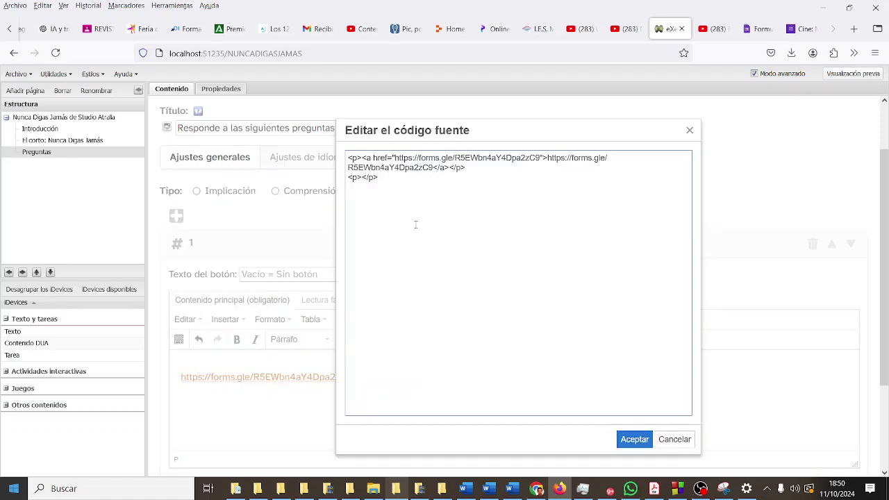
text(<iframe src="https://docs.google.com/forms/d/e/1FAIpQLSdxy9F4xHNVQlq-Ru24bef3ydXLKTWrAuyZ1zKEMl5hC2WhhA/viewform?embedded=true" width="640" height="742" frameborder="0" marginheight="0" marginwidth="0">Cargando…</iframe>)
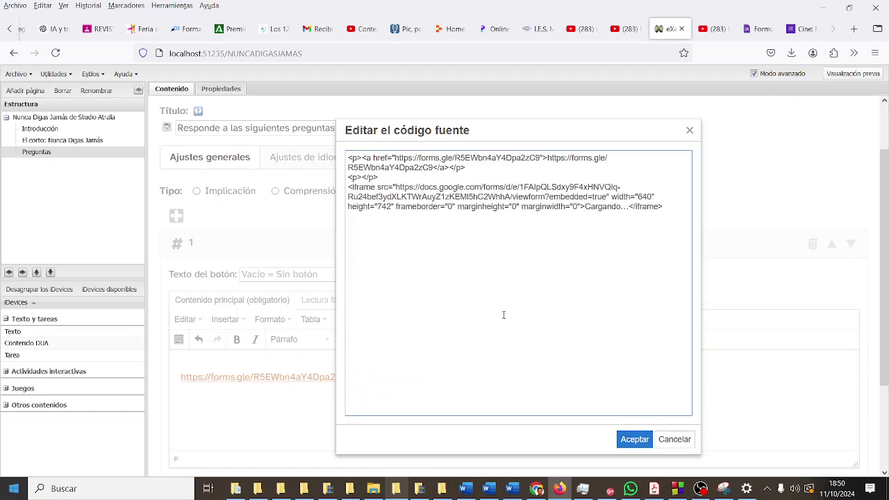
click(619, 439)
Step: Check the embedded form in the Preguntas editor, save the block, and review the resulting page
scroll(555, 300, down, 2)
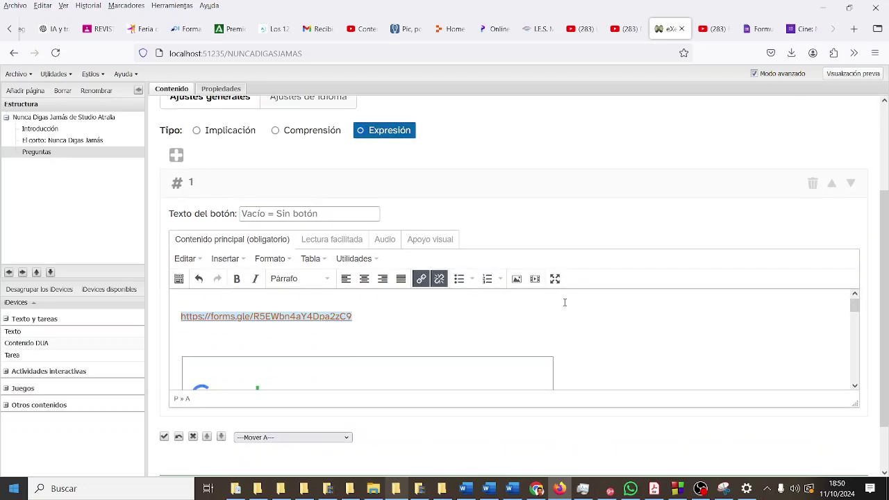
scroll(575, 331, down, 5)
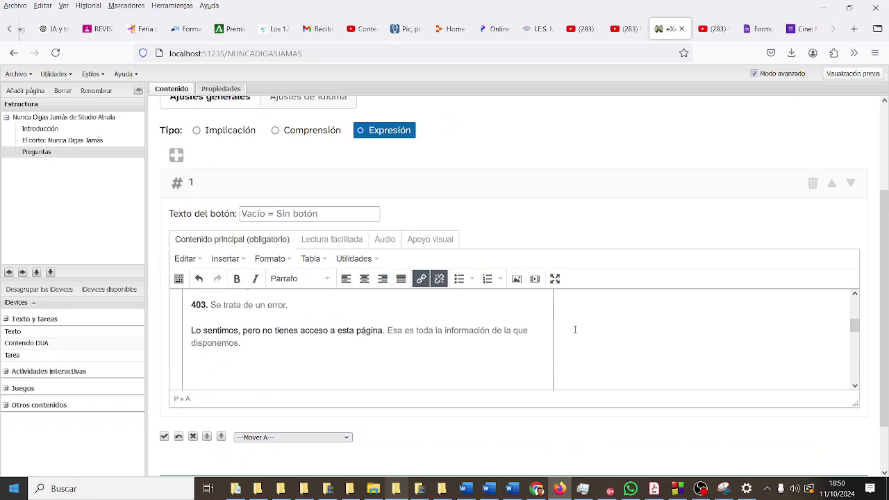
scroll(575, 329, down, 3)
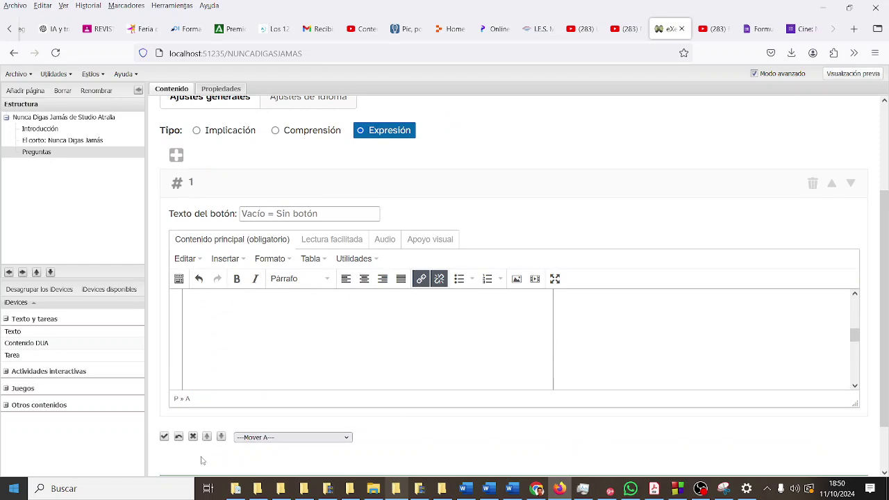
scroll(165, 441, up, 3)
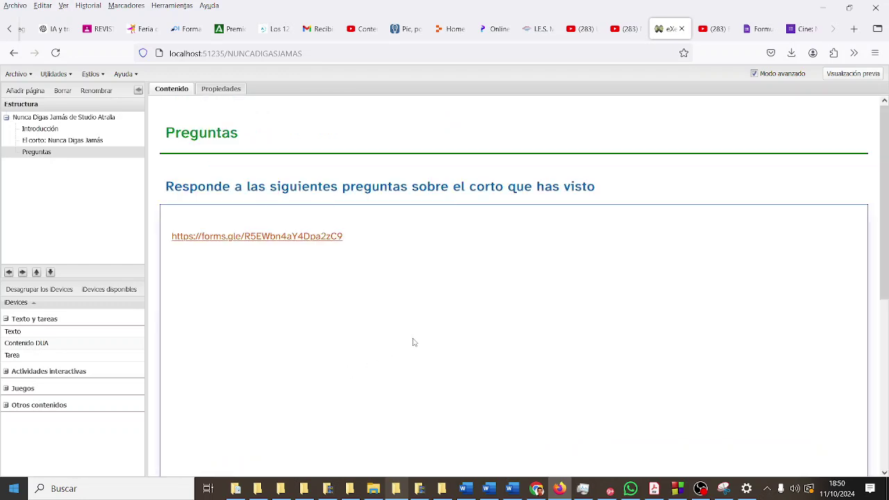
scroll(413, 341, down, 2)
scroll(413, 341, up, 2)
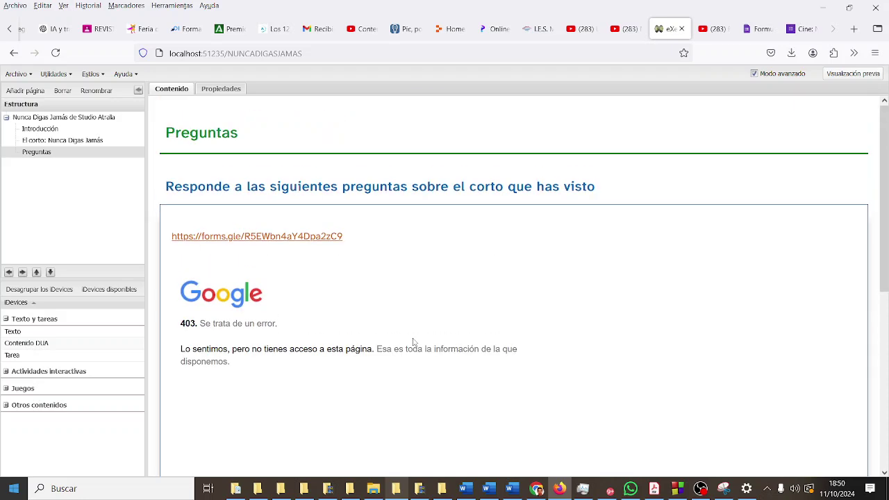
Step: Review the El corto, Introducción and Preguntas pages of the resource, including the embedded video
click(108, 143)
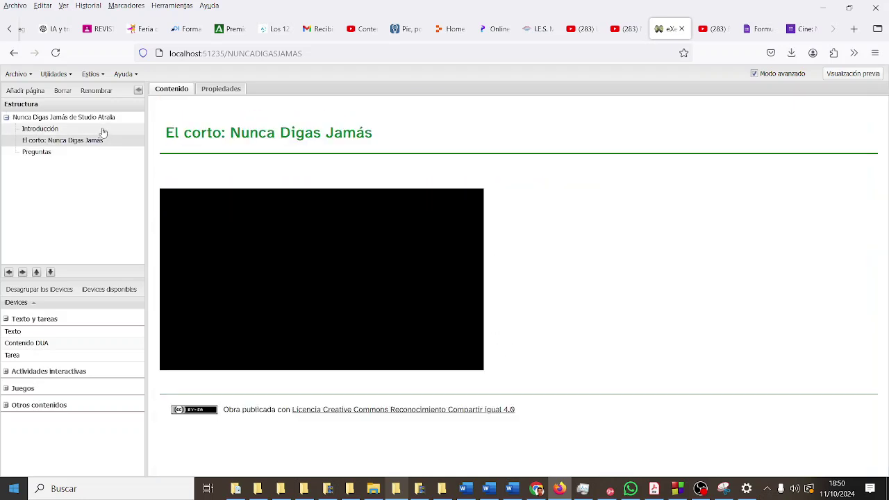
click(102, 131)
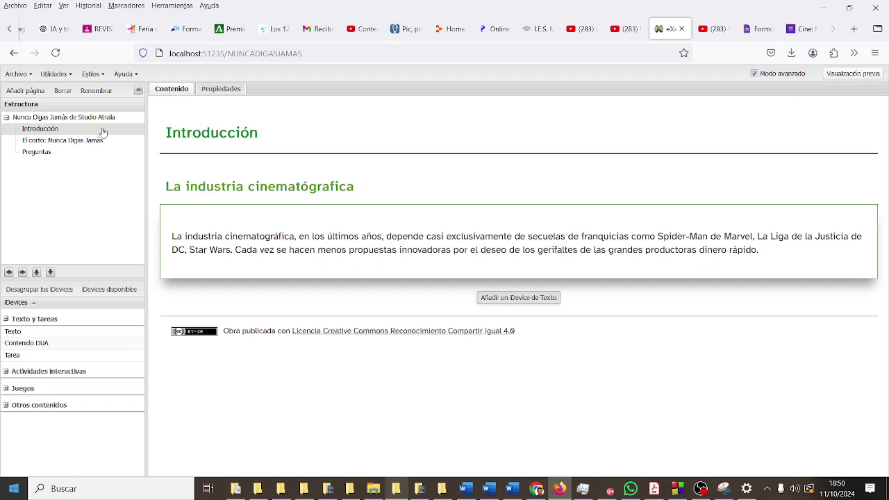
click(115, 141)
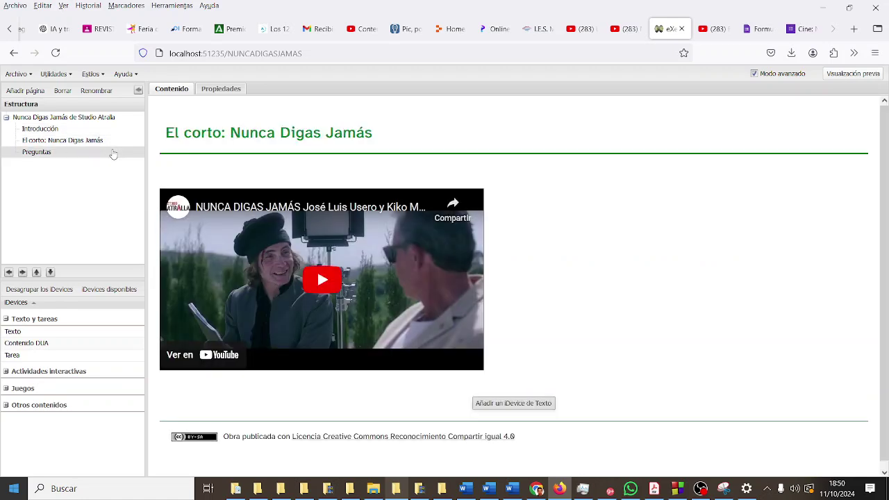
click(104, 141)
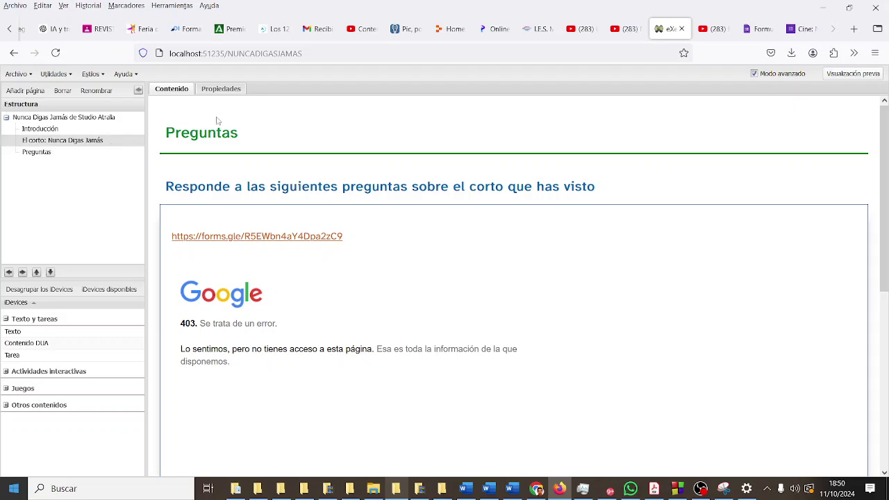
Step: Switch to the NUNCA DIGAS JAMÁS video on YouTube, dismiss its embed code dialog, and view the video page
click(583, 30)
click(620, 33)
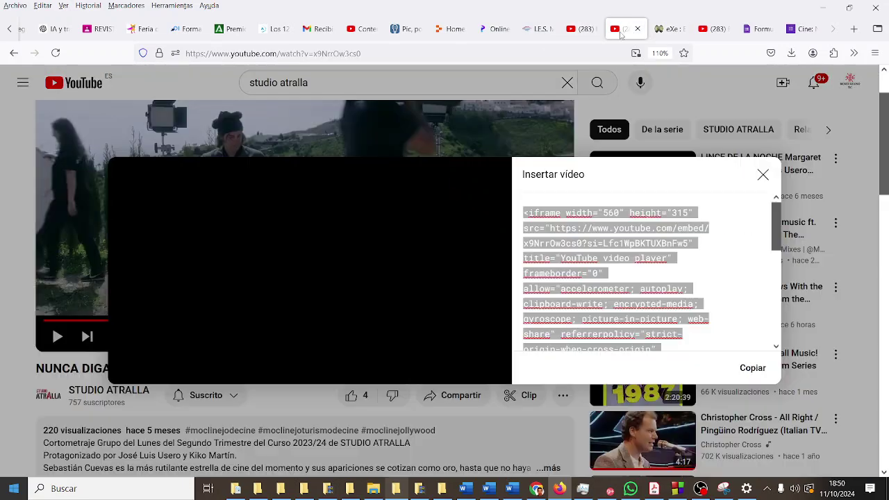
click(763, 175)
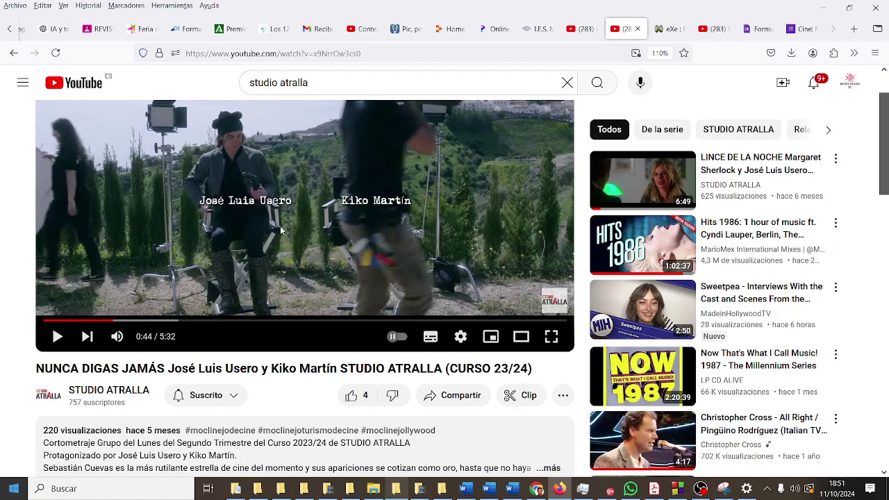
scroll(282, 231, up, 2)
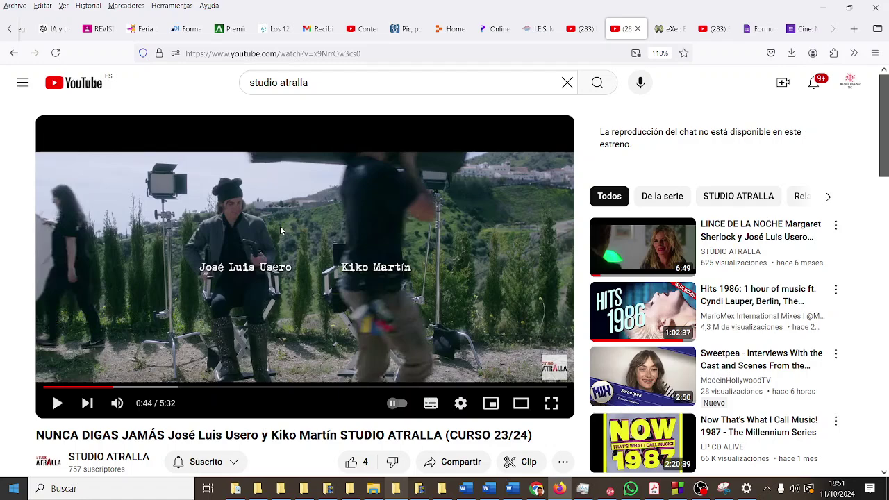
Step: Look over the short films on the Festival Nuevo Cine Andaluz channel and the open NUNCA DIGAS JAMÁS and Uncle Ben's Death videos
click(707, 31)
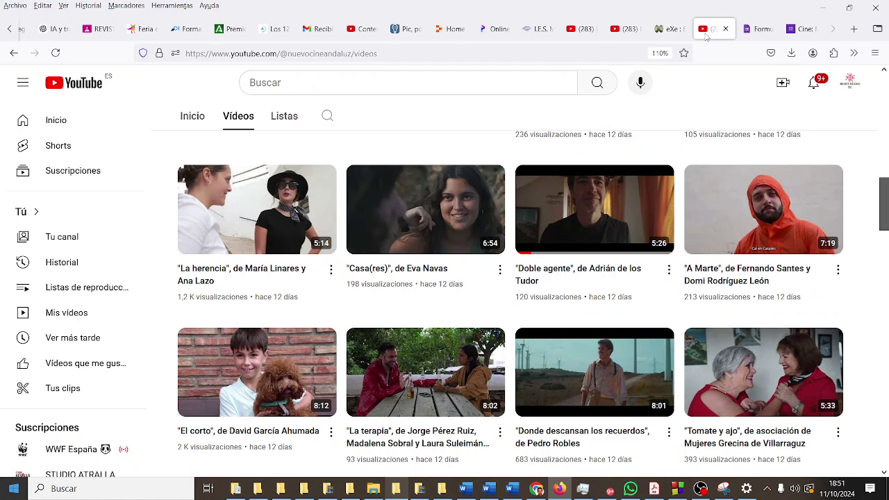
scroll(423, 208, down, 2)
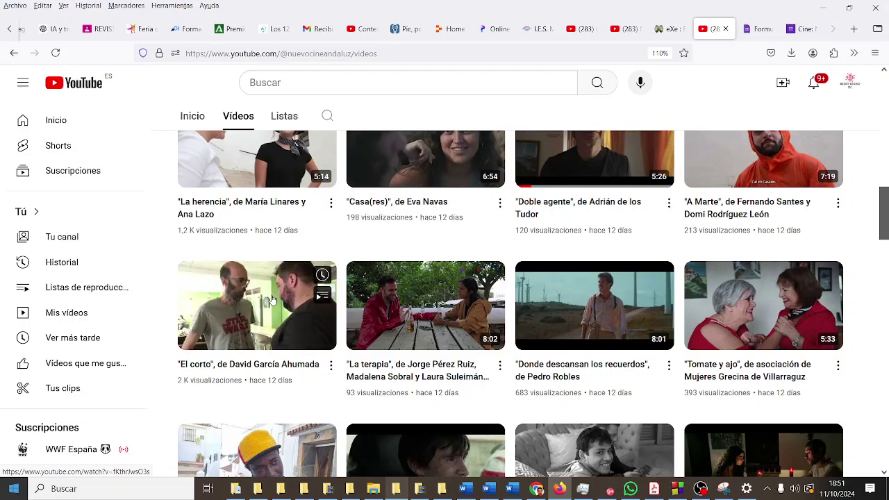
click(619, 31)
click(705, 37)
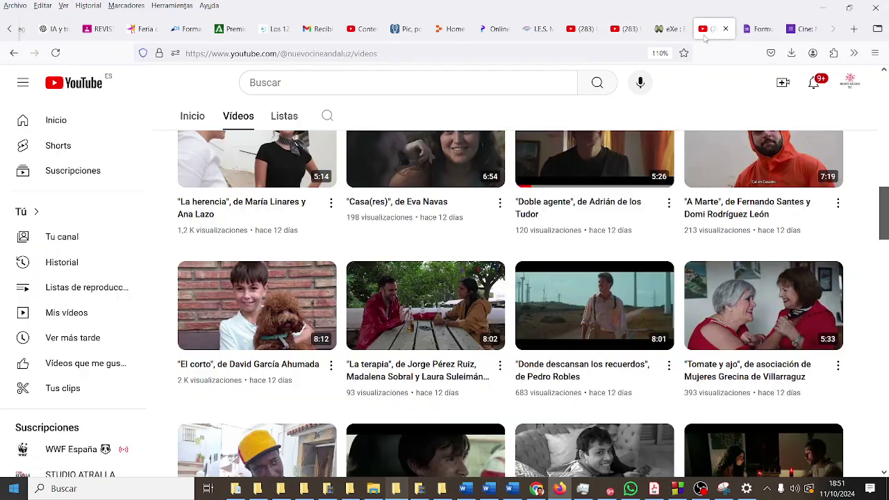
click(619, 30)
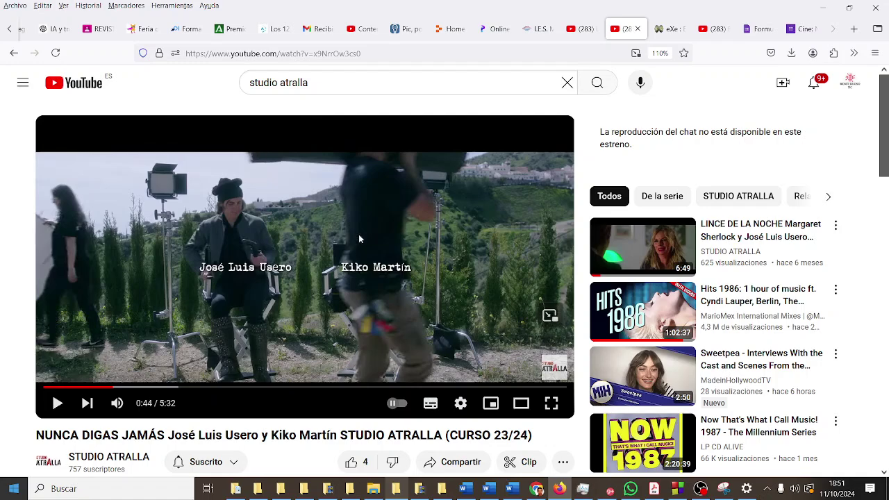
click(586, 31)
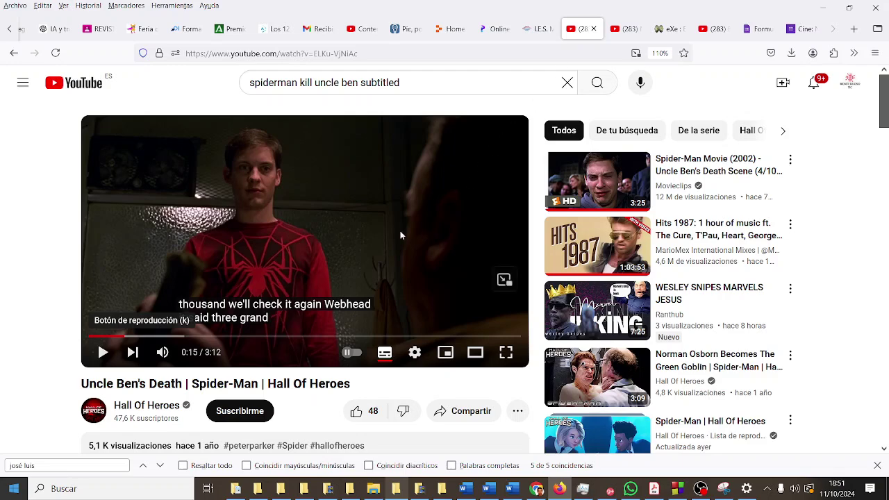